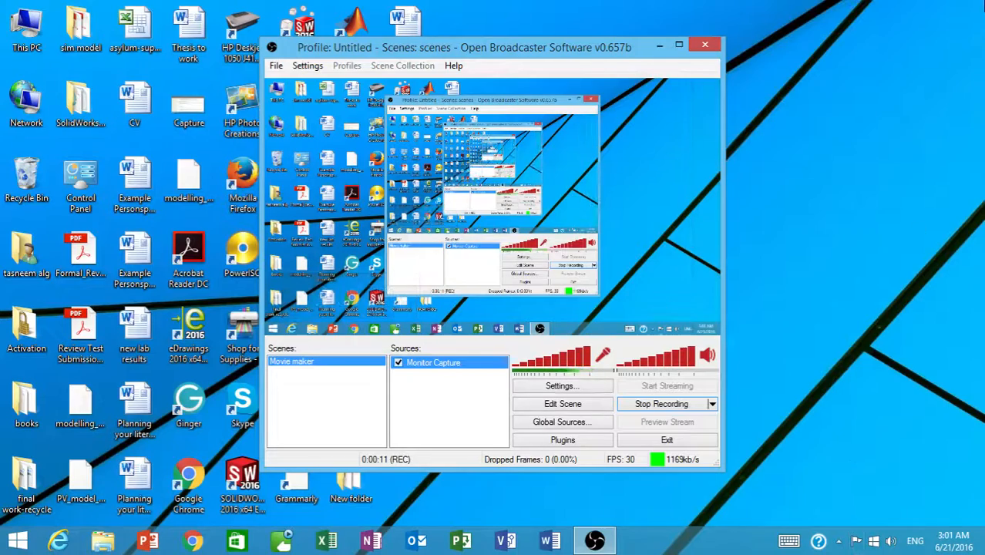
Search the computer for Movie Maker and launch it.
mouse_move(984, 2)
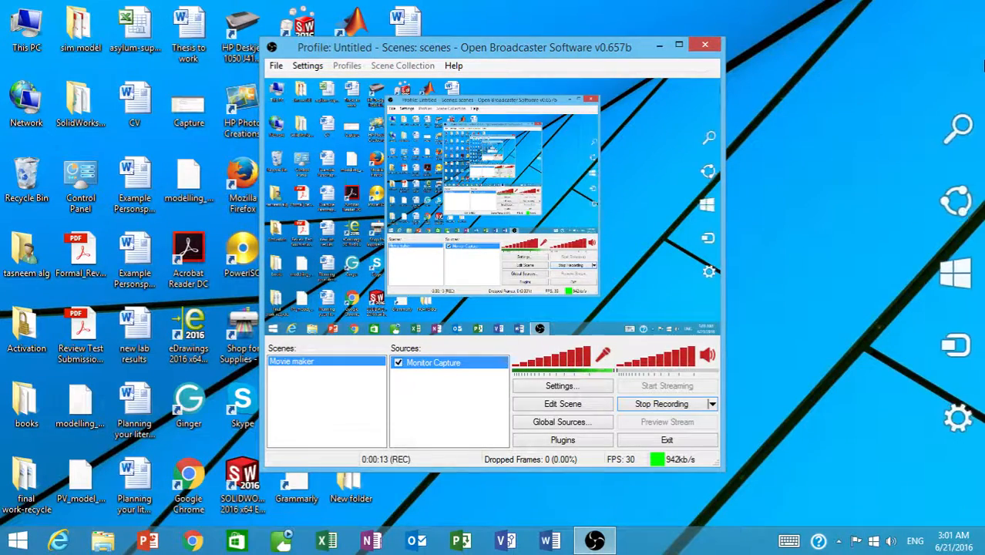
left_click(970, 150)
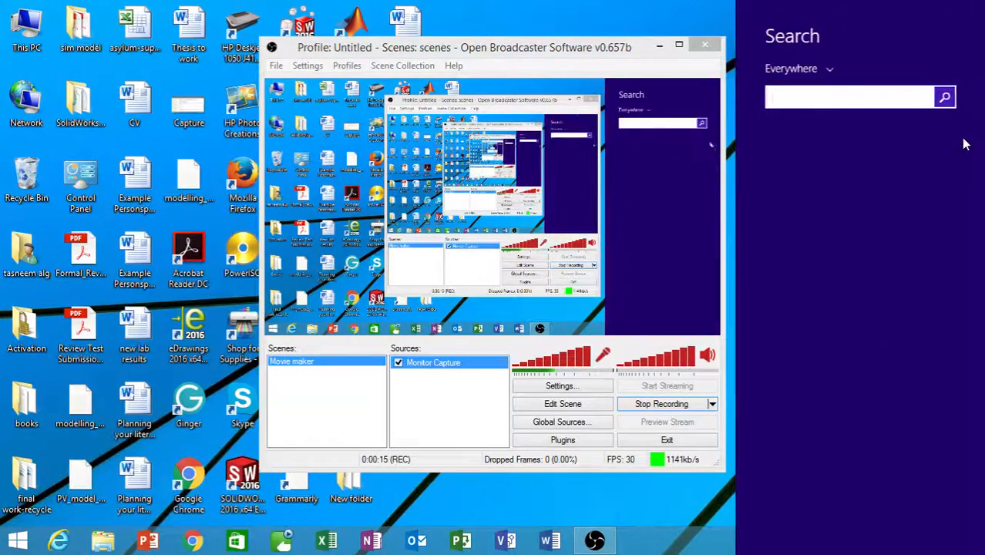
type("movie Maker")
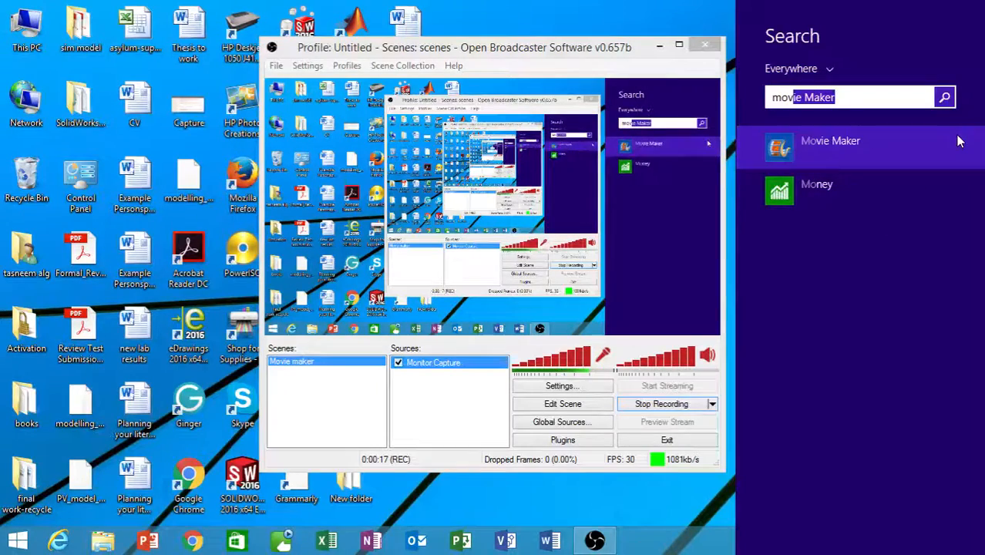
left_click(814, 152)
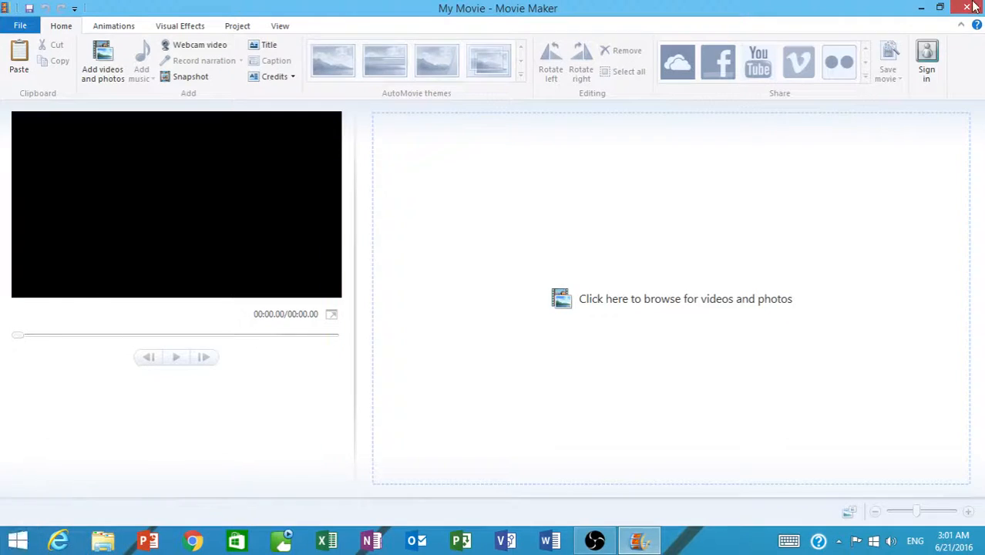
Minimize Movie Maker and open the New Volume (J:) drive from This PC in File Explorer.
left_click(921, 8)
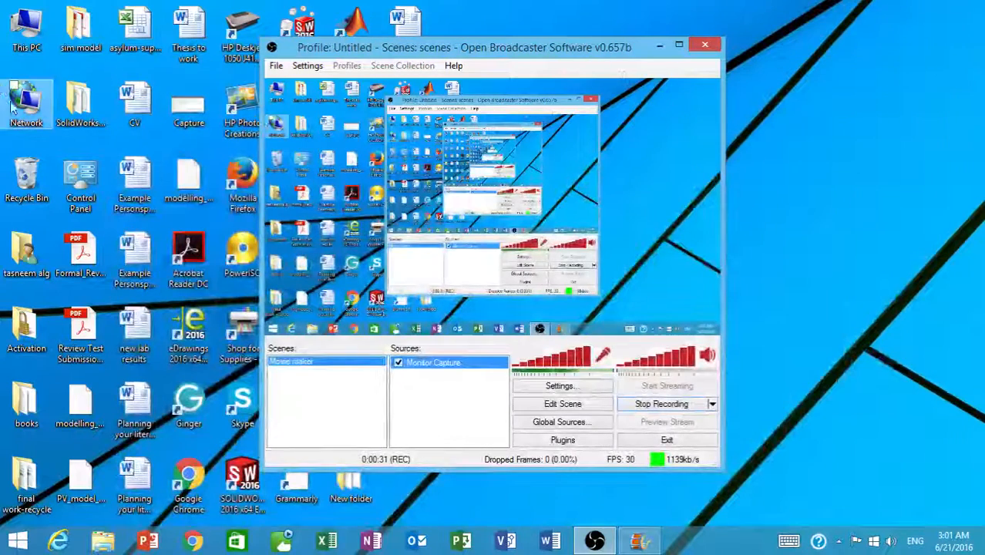
left_click(27, 27)
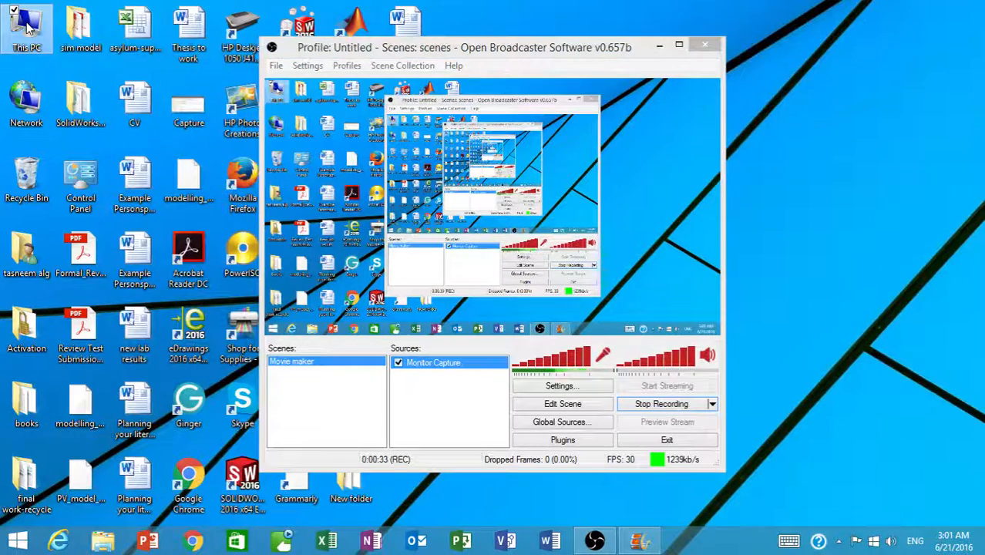
double_click(28, 27)
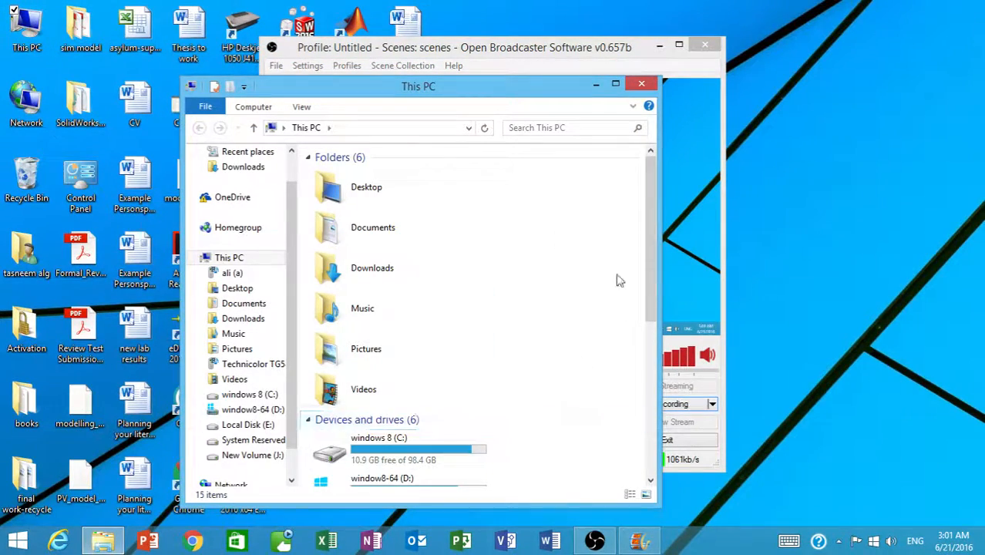
scroll(627, 370, "down", 5)
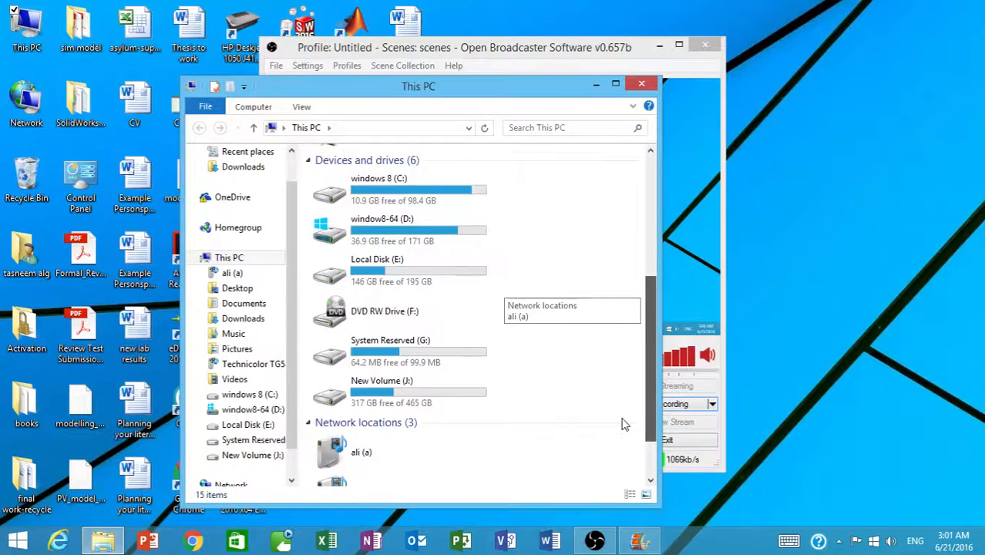
scroll(616, 447, "down", 2)
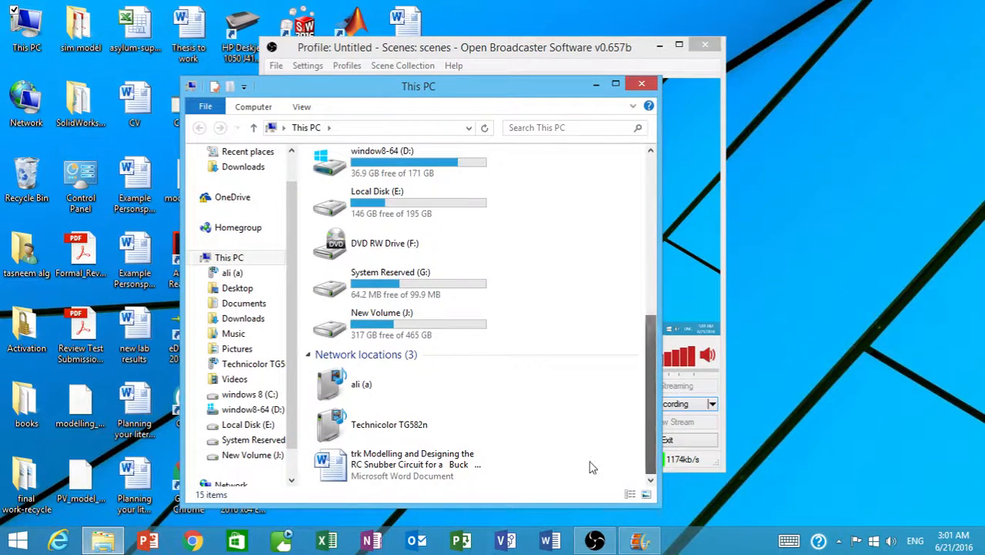
left_click(369, 327)
double_click(369, 327)
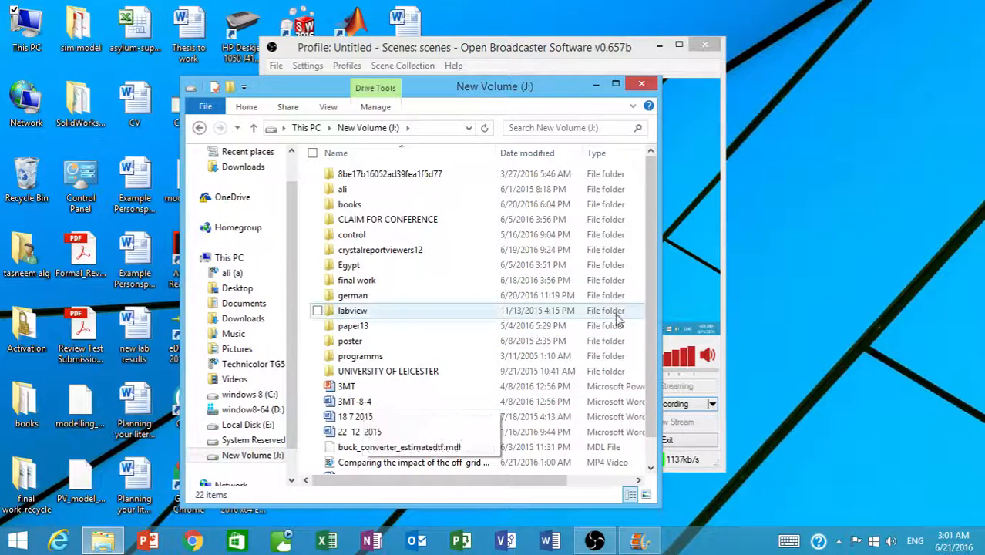
Open the PowerPoint file "presentation" from the presentation subfolder of the german folder.
left_click_drag(650, 325, 650, 341)
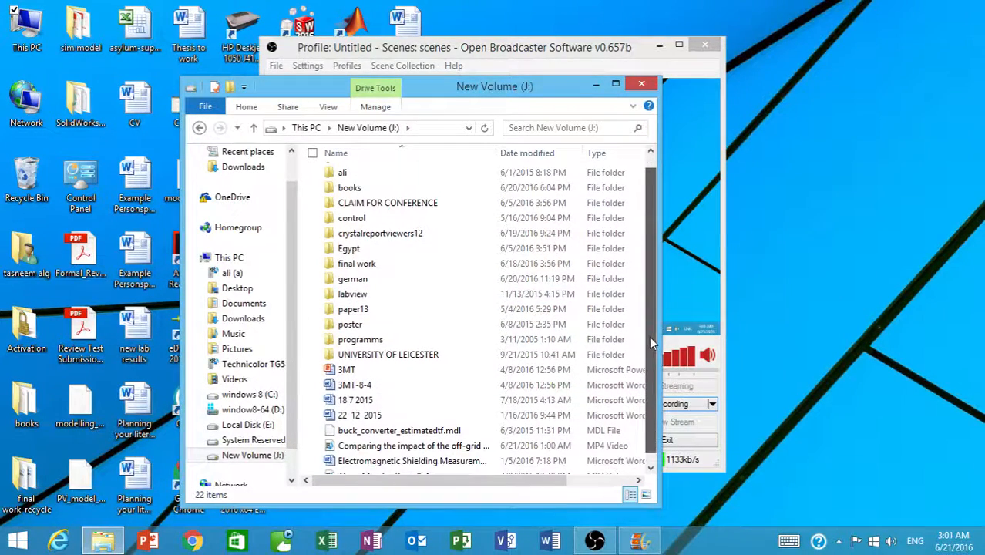
scroll(649, 336, "up", 1)
double_click(374, 297)
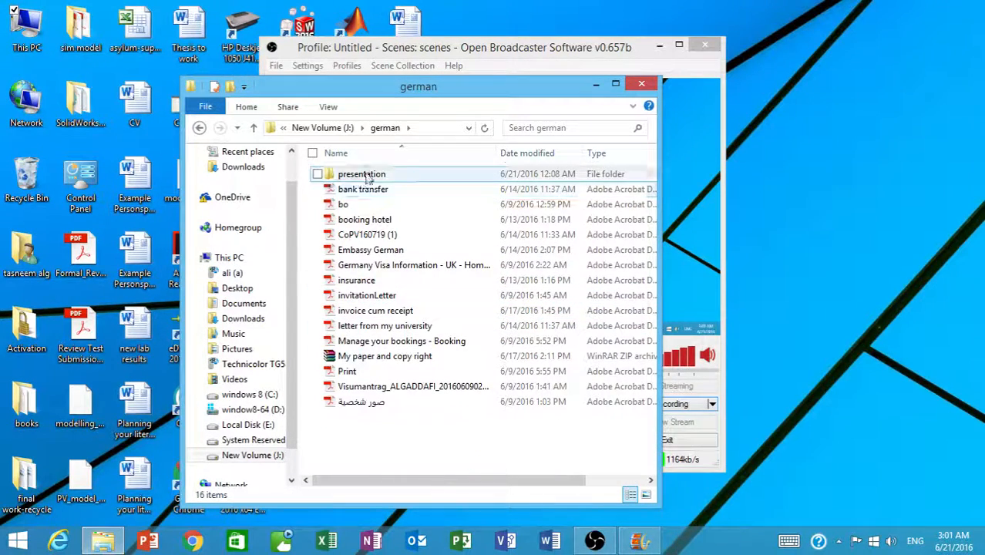
double_click(358, 175)
double_click(367, 191)
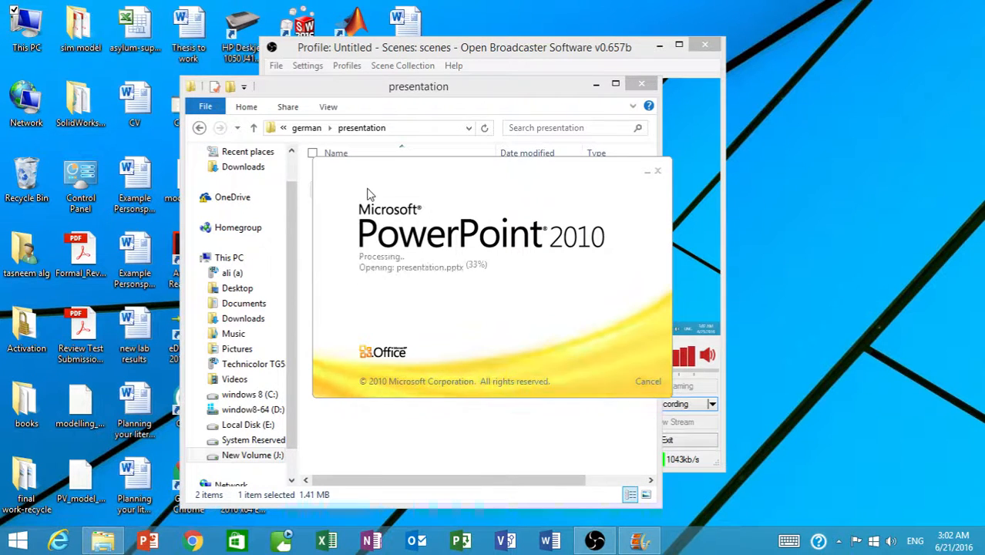
Create a new folder on the desktop and minimize the presentation window.
right_click(803, 120)
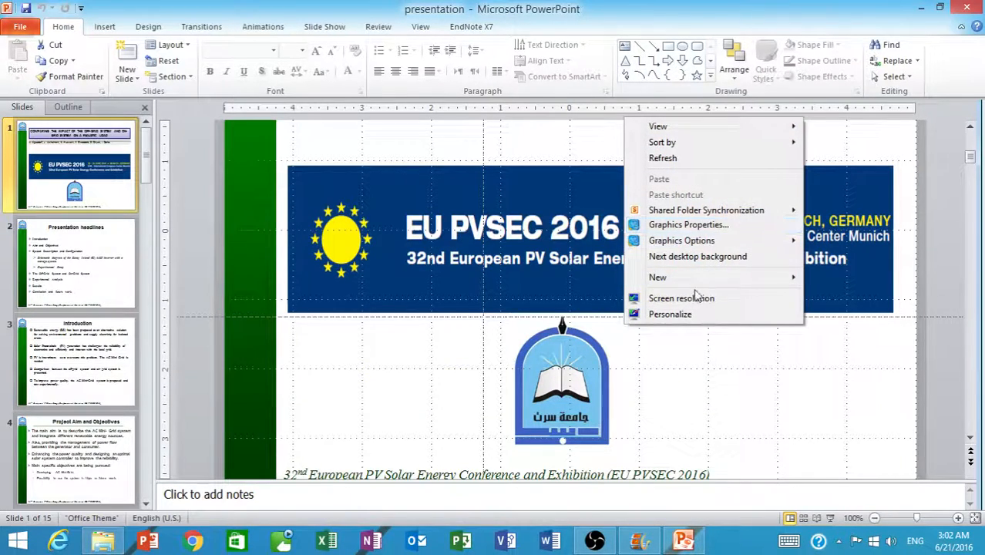
mouse_move(697, 283)
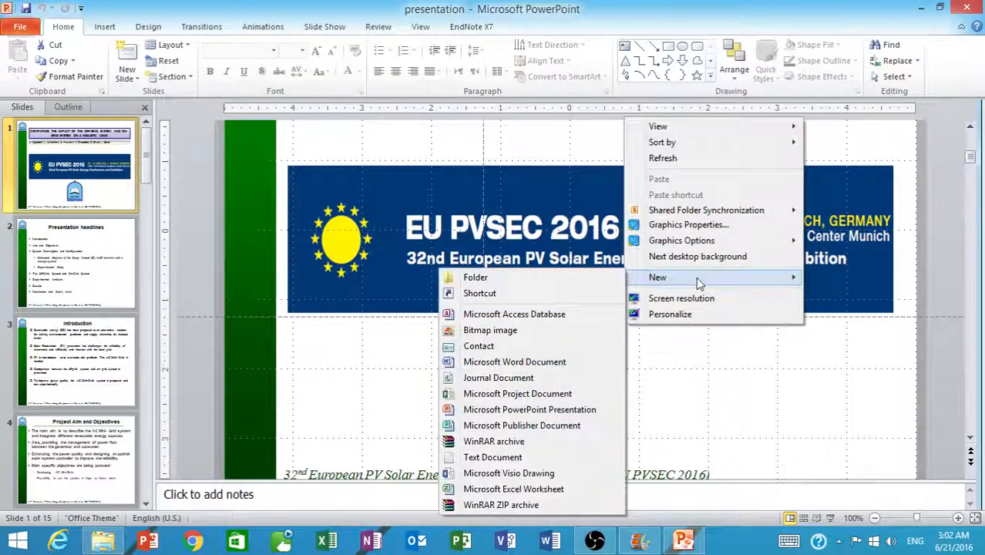
left_click(508, 277)
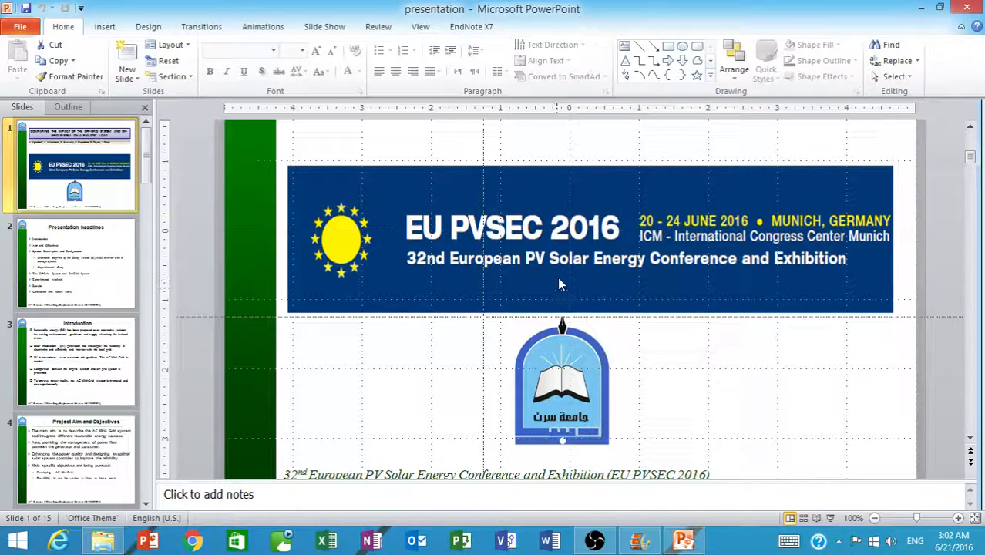
left_click(966, 9)
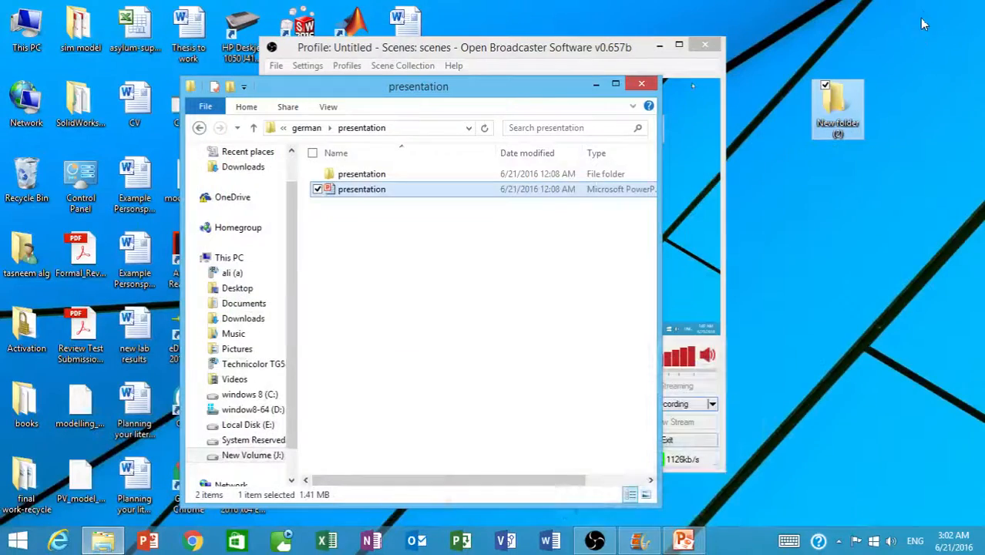
Rename the new desktop folder as "Movie maker".
left_click(845, 133)
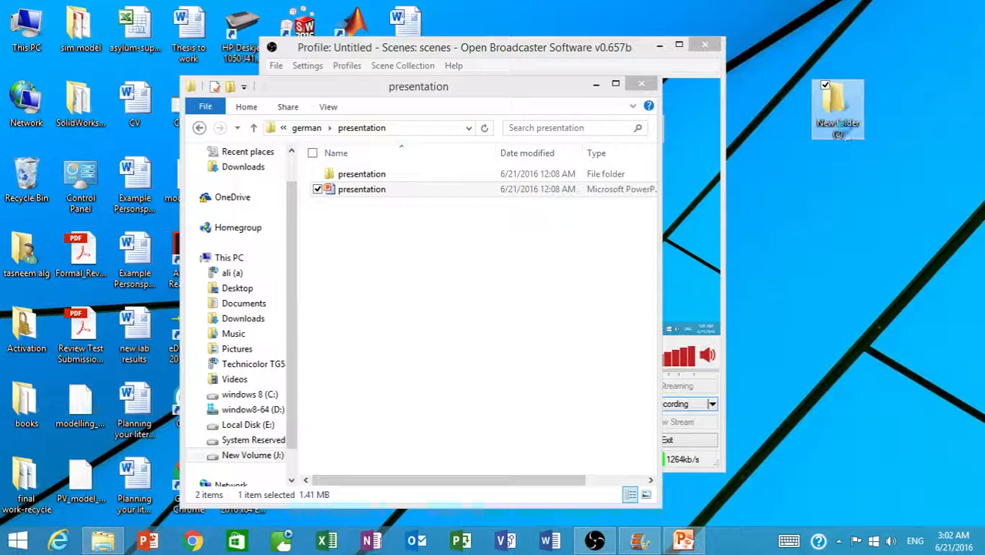
right_click(839, 133)
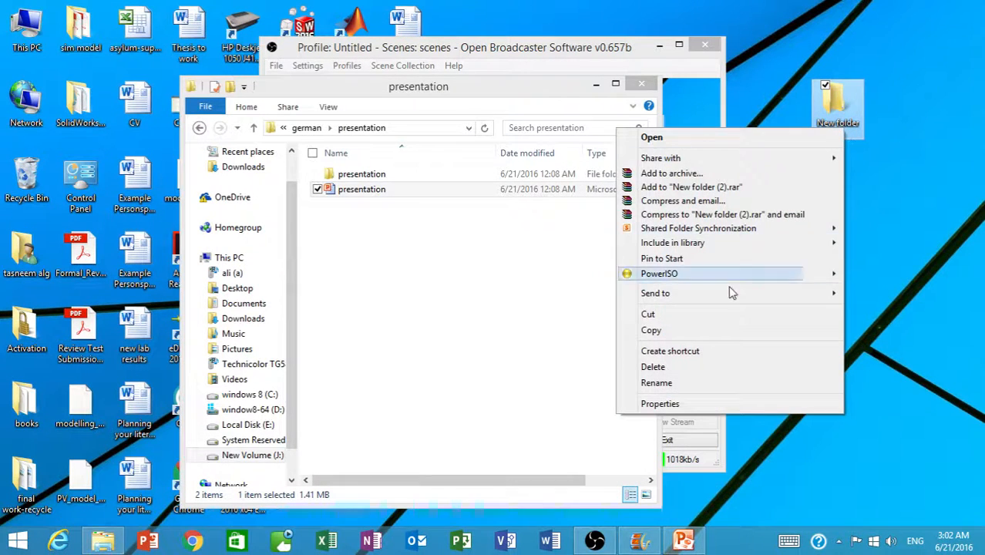
left_click(657, 383)
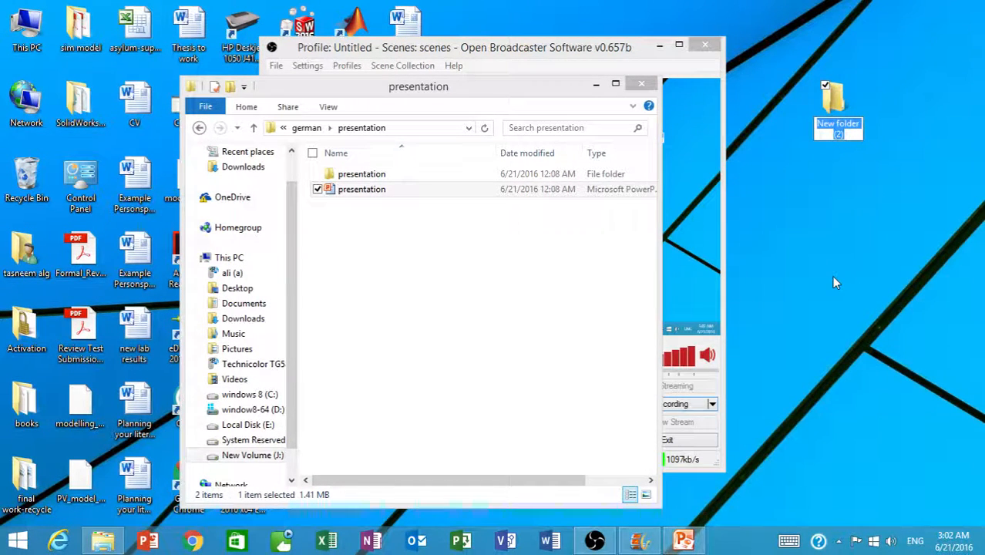
type("Mov")
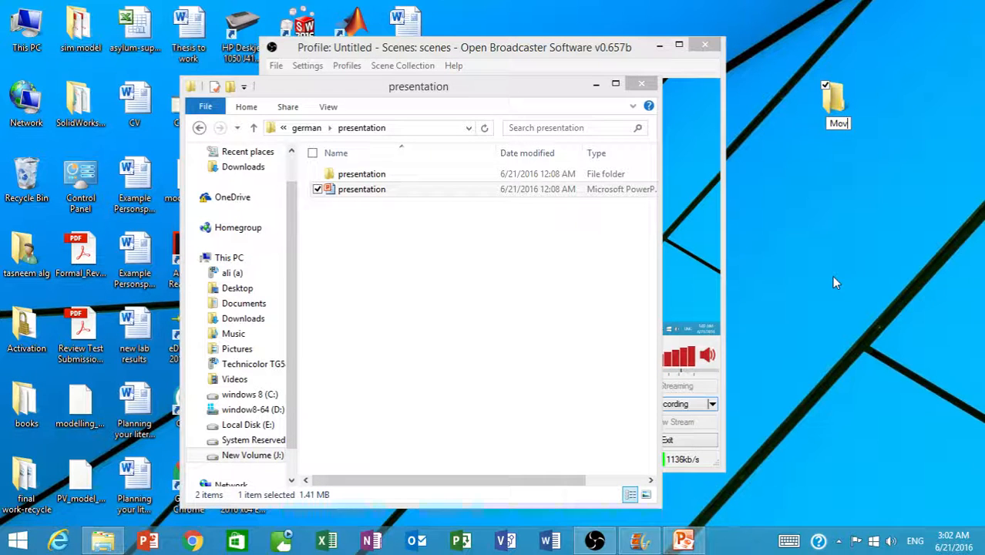
type("ie m")
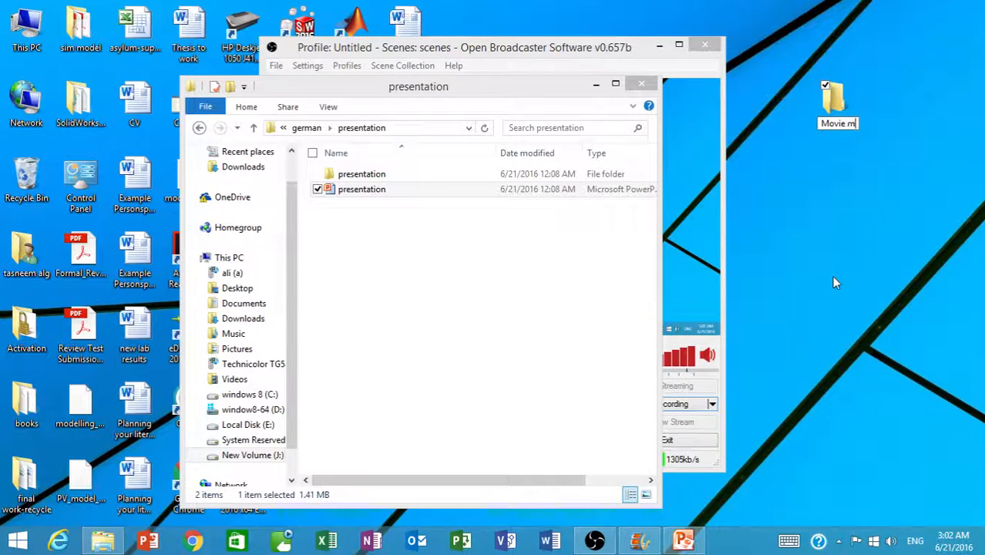
type("aker")
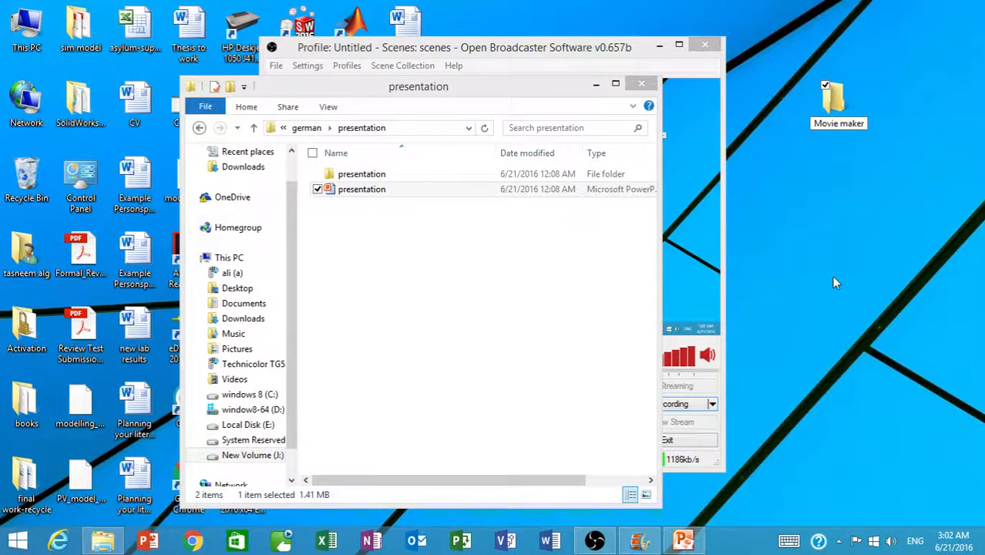
key("Return")
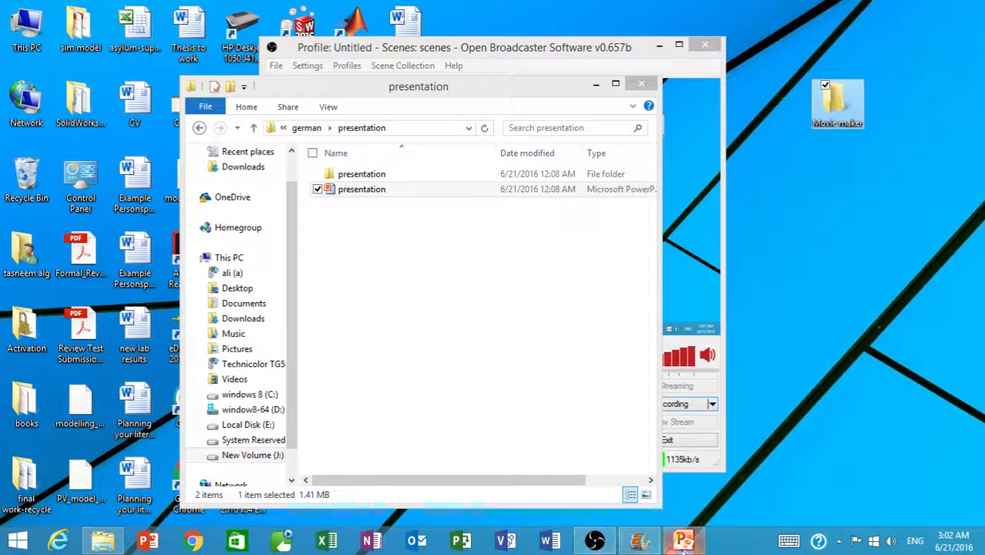
Return to PowerPoint and save a copy of the presentation in the desktop's Movie maker folder, keeping the name "presentation".
left_click(685, 541)
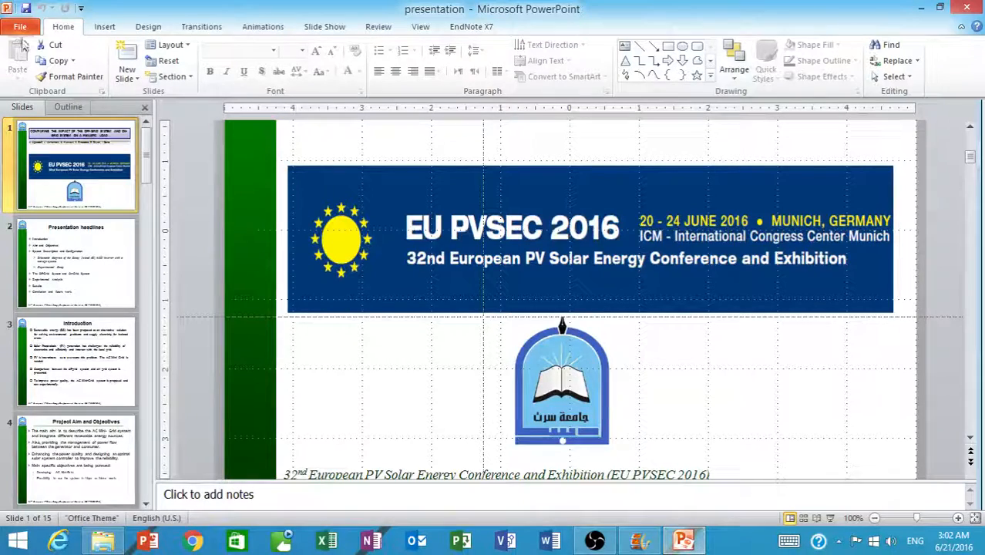
left_click(20, 29)
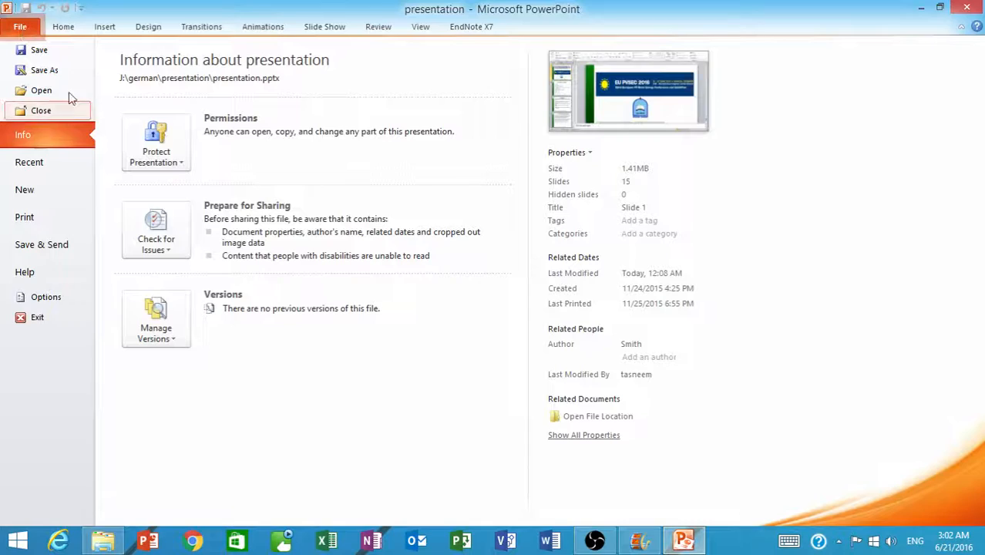
key("Escape")
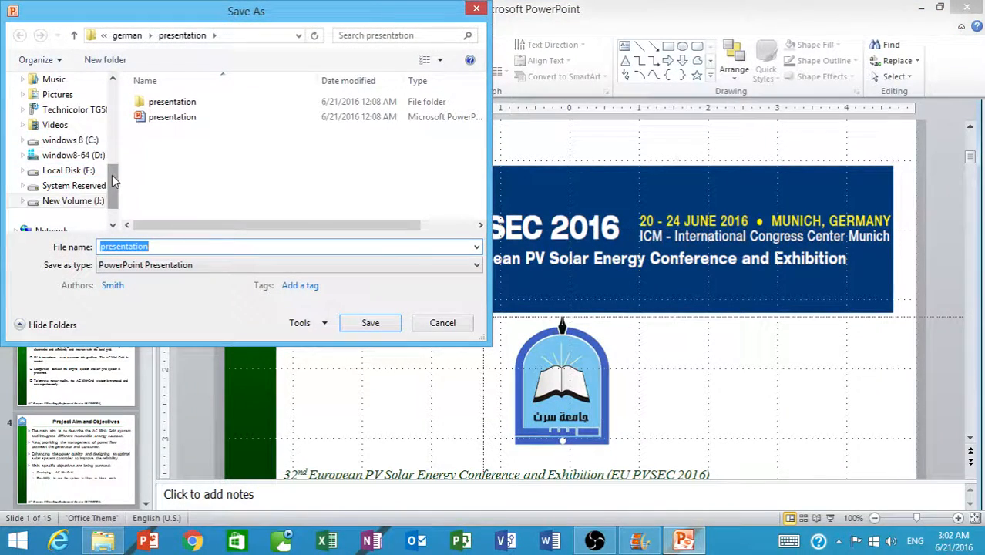
left_click_drag(112, 180, 113, 93)
left_click(77, 112)
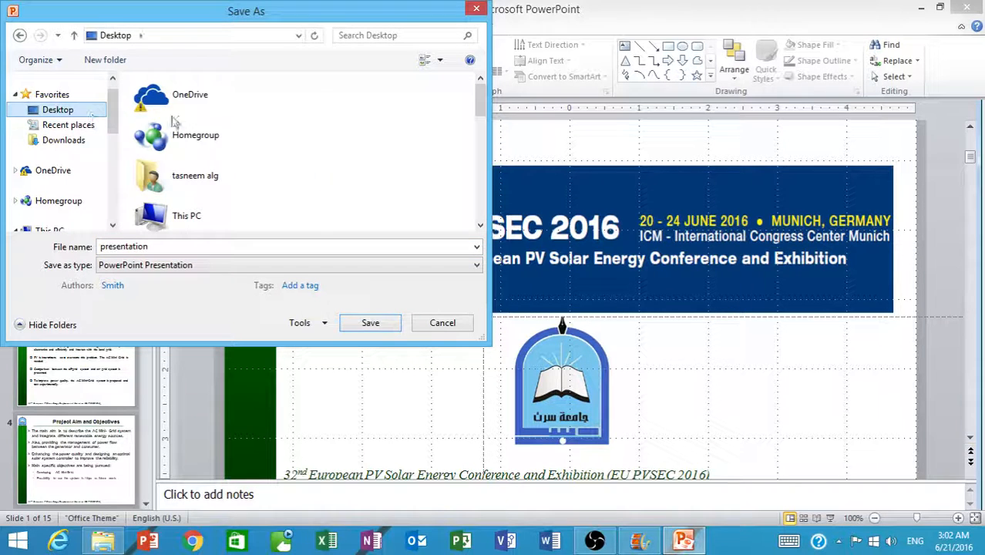
left_click_drag(477, 104, 473, 188)
left_click(214, 164)
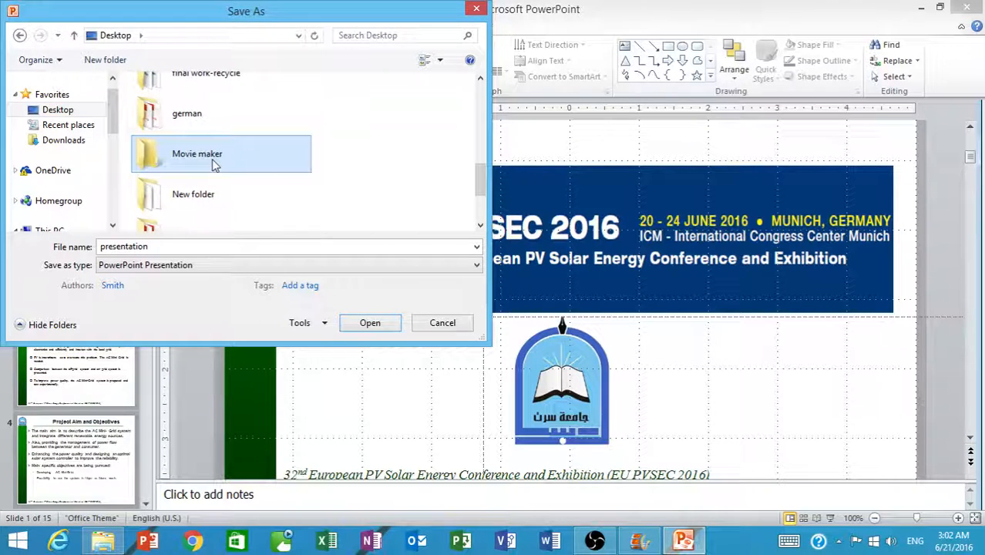
double_click(215, 165)
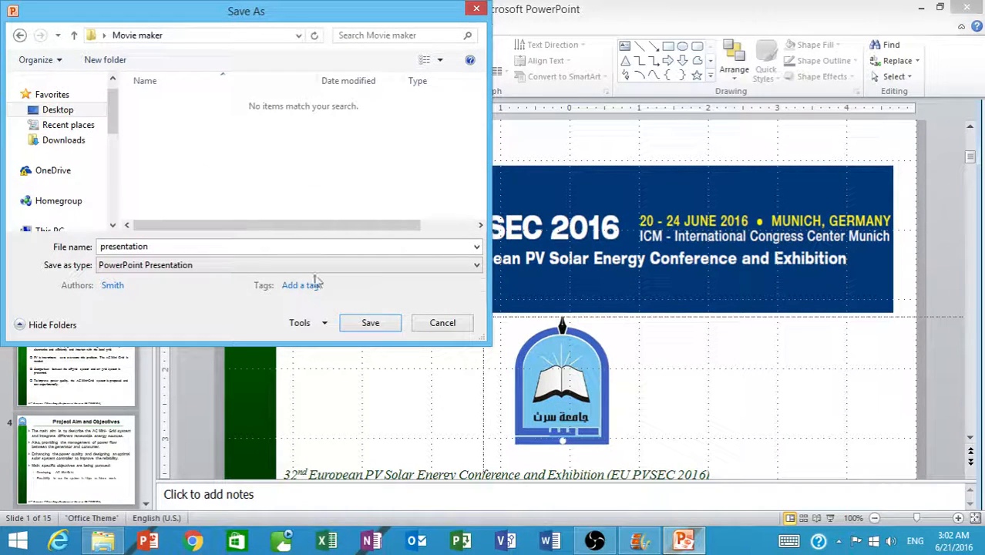
left_click(372, 323)
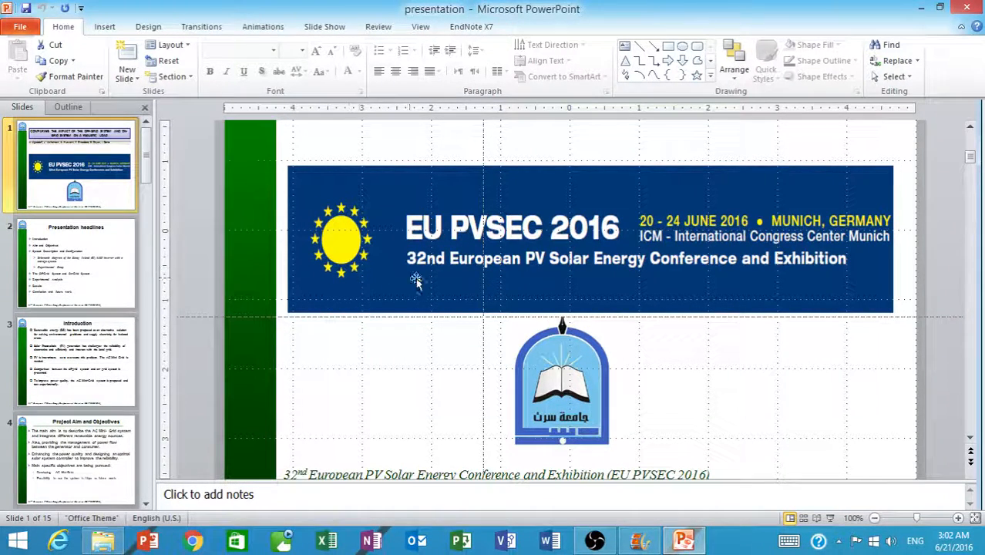
Export every slide of the presentation as JPEG File Interchange Format images into the desktop's Movie maker folder, keeping the name "presentation".
left_click(17, 27)
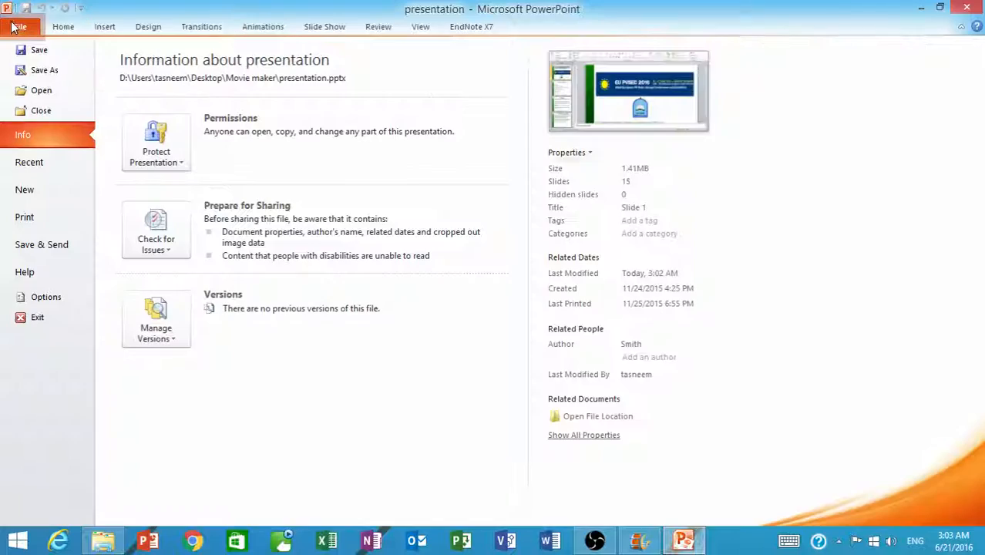
left_click(44, 70)
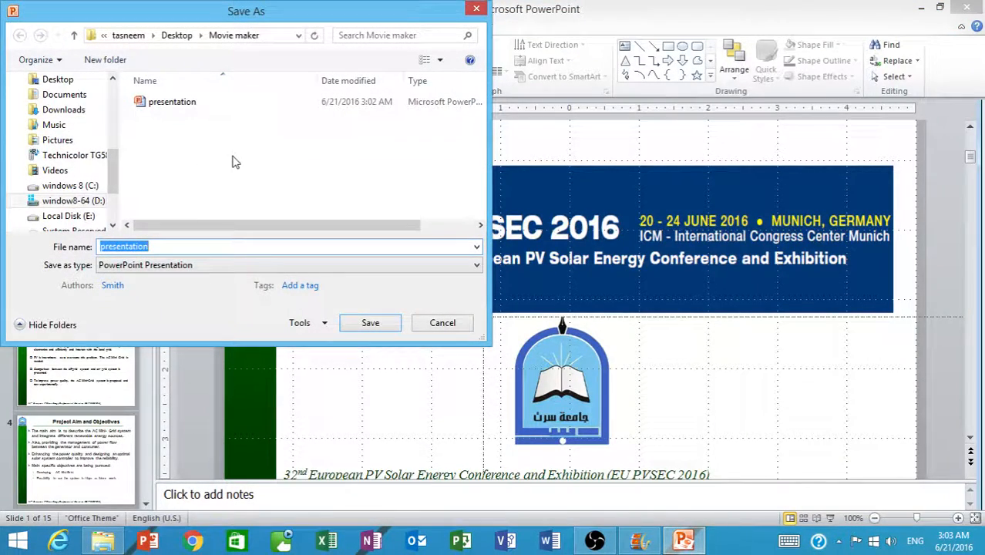
left_click(465, 269)
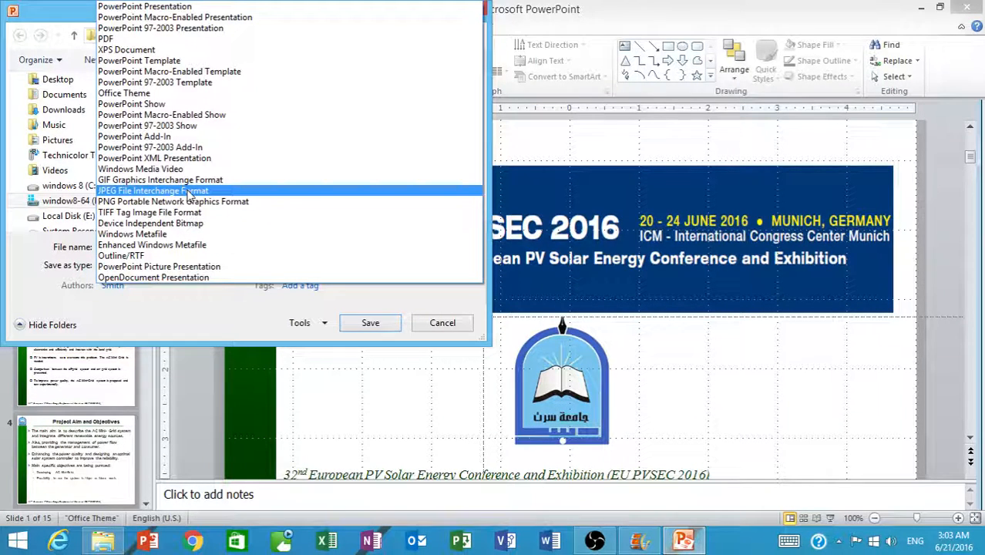
left_click(189, 193)
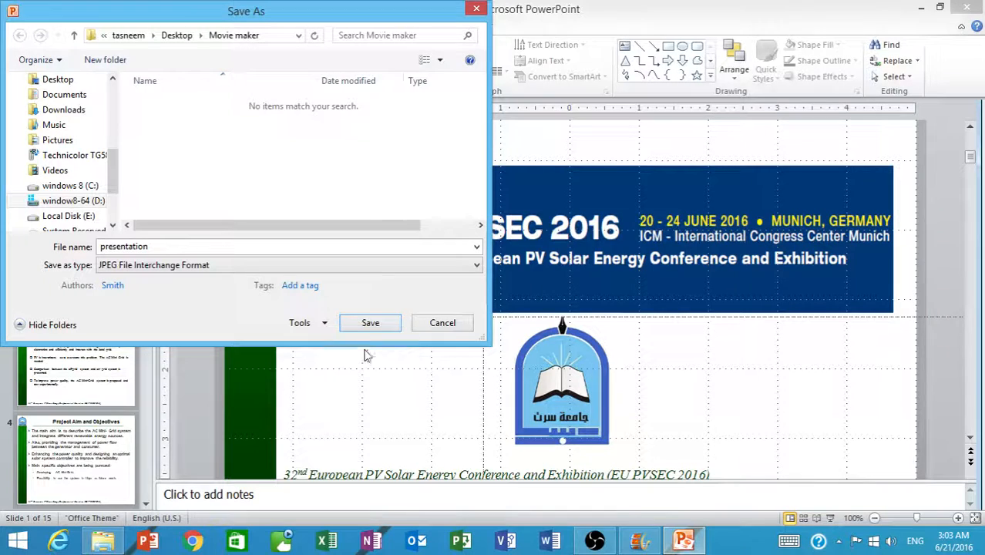
left_click(369, 324)
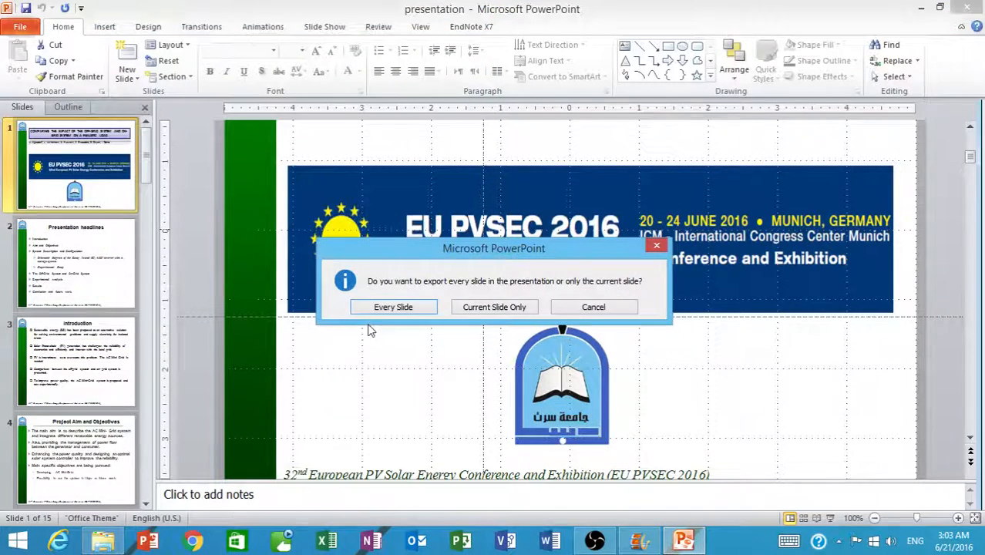
left_click_drag(407, 258, 420, 187)
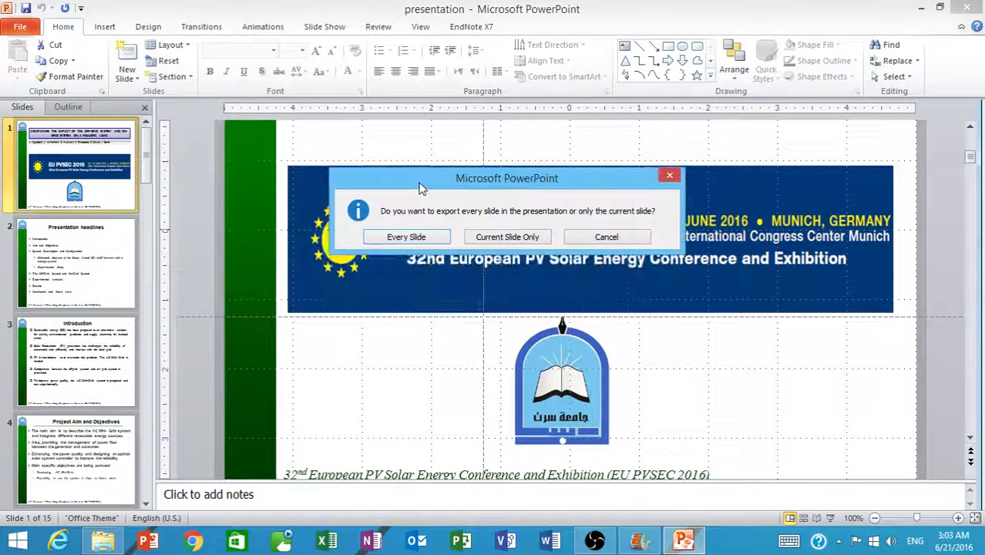
left_click(409, 237)
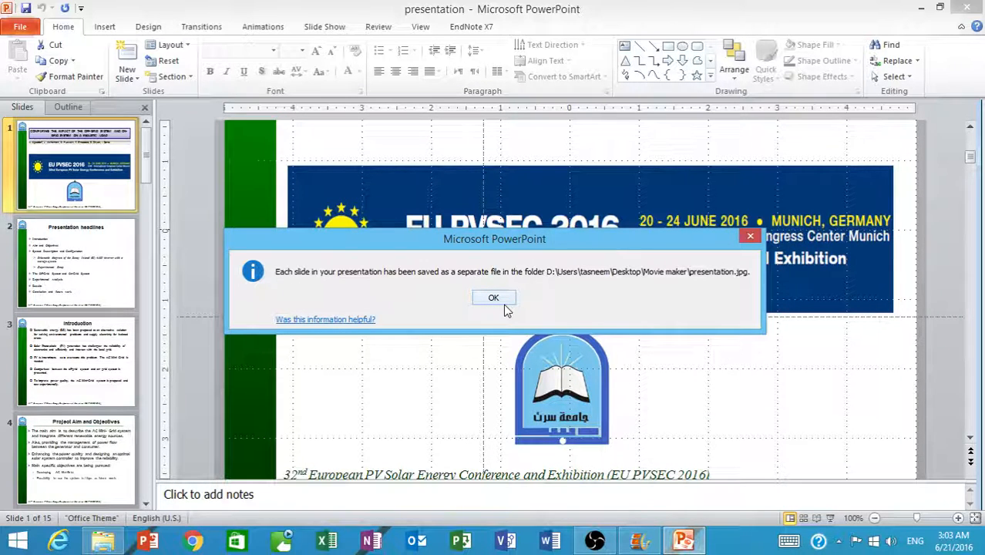
left_click(509, 303)
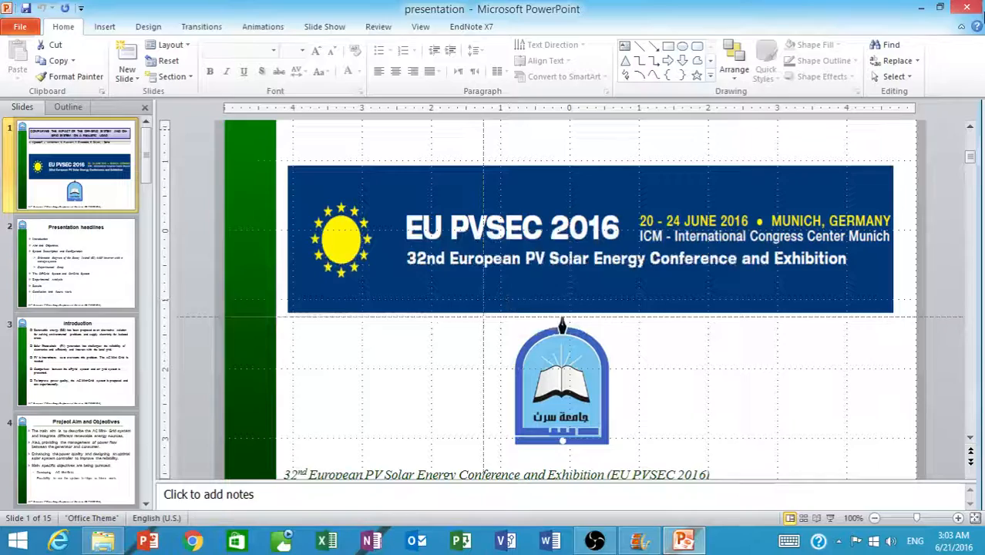
Close the presentation and inspect the exported slide images in the presentation subfolder of the desktop's Movie maker folder.
left_click(967, 8)
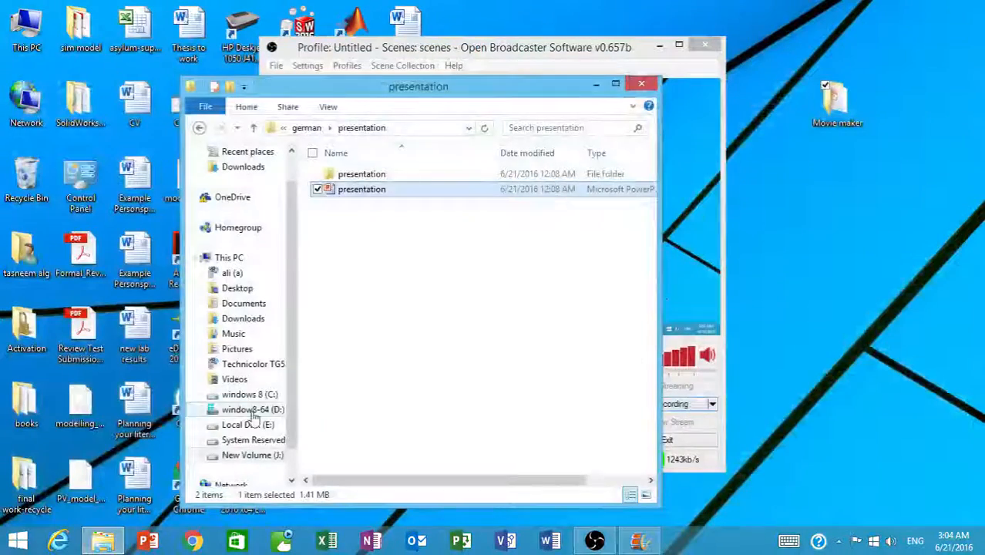
double_click(344, 176)
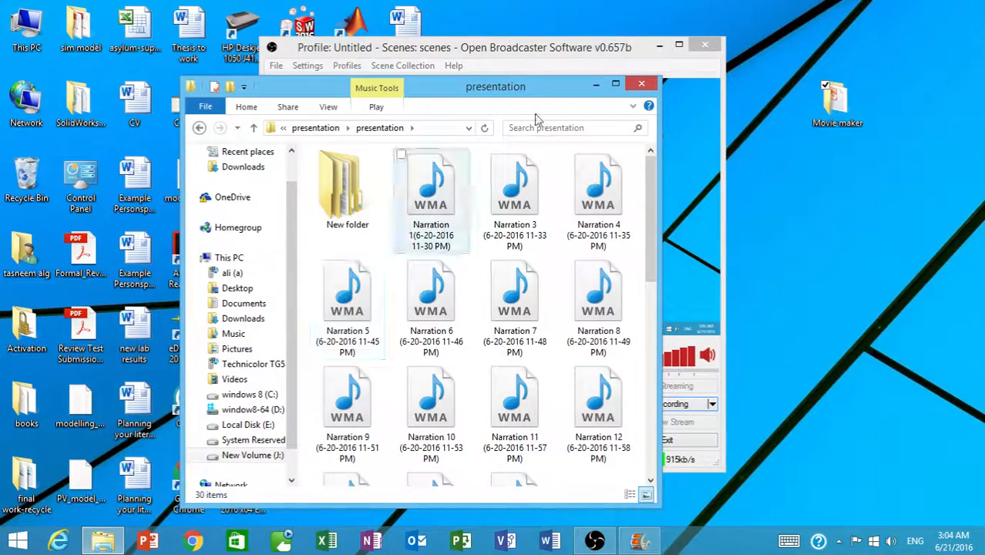
left_click(641, 83)
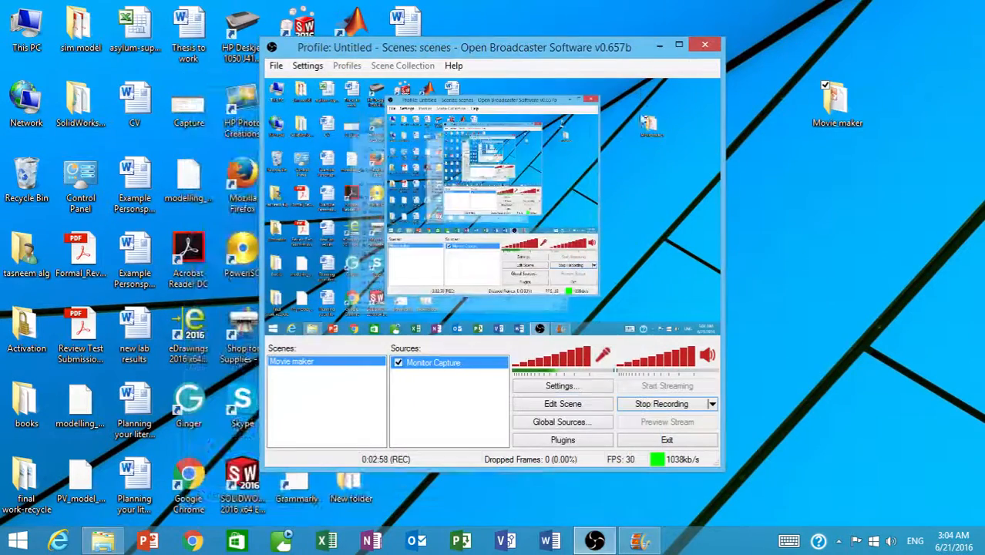
double_click(833, 108)
double_click(367, 175)
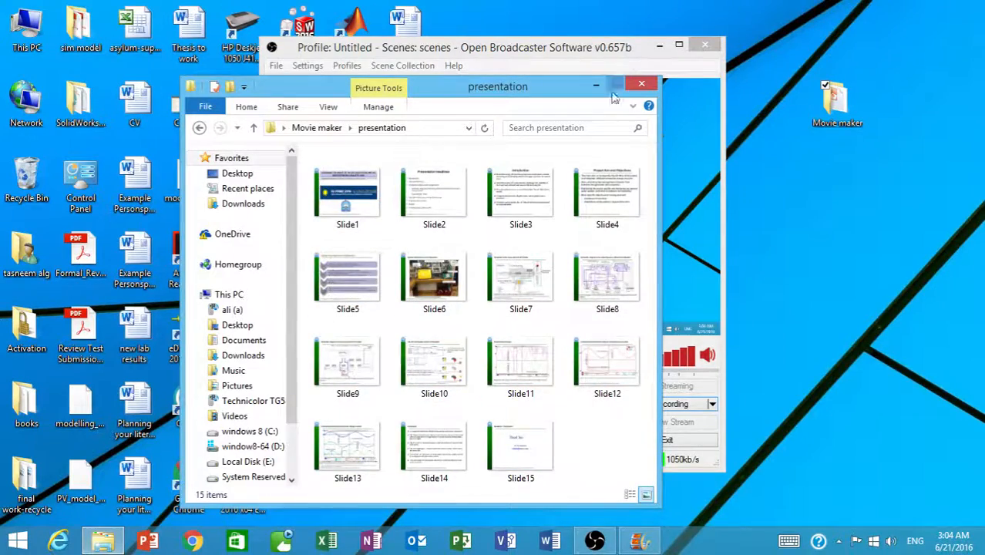
left_click(641, 83)
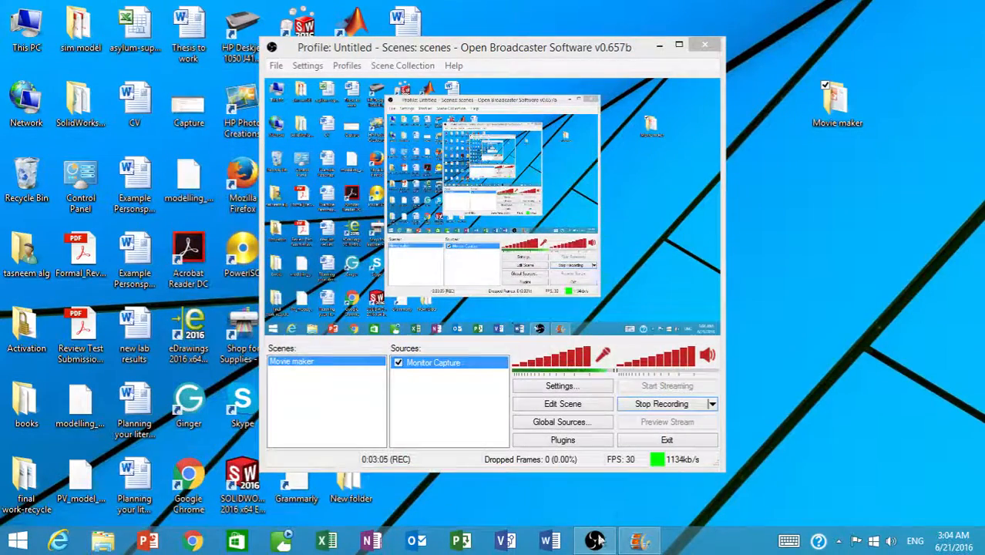
Switch to Movie Maker and browse for photos to add in the presentation subfolder of the desktop's Movie maker folder.
left_click(639, 541)
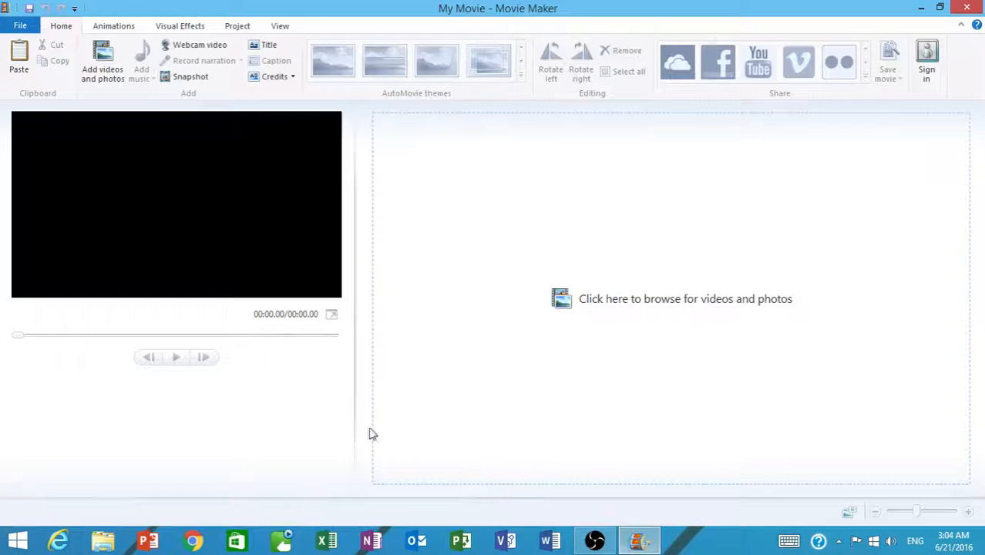
left_click(106, 68)
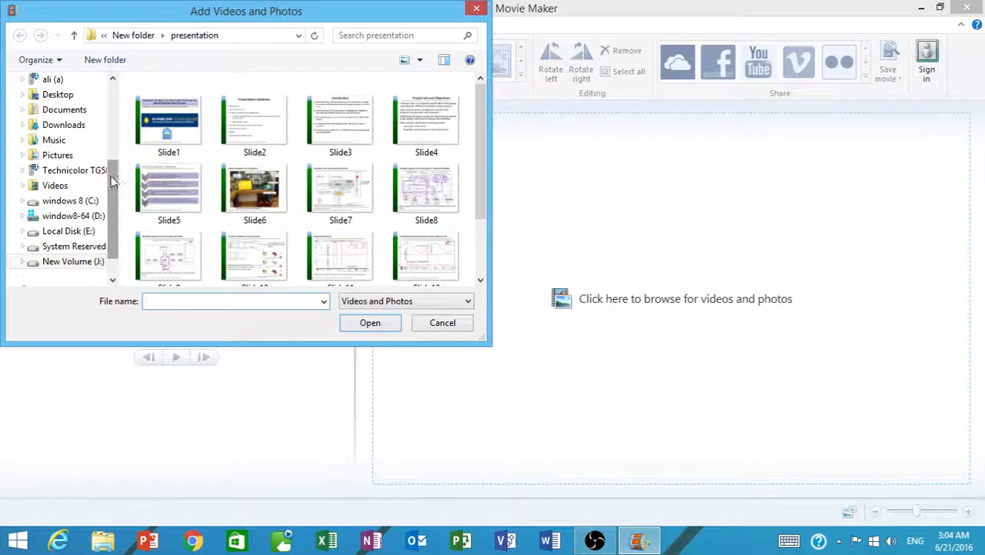
left_click_drag(111, 180, 108, 152)
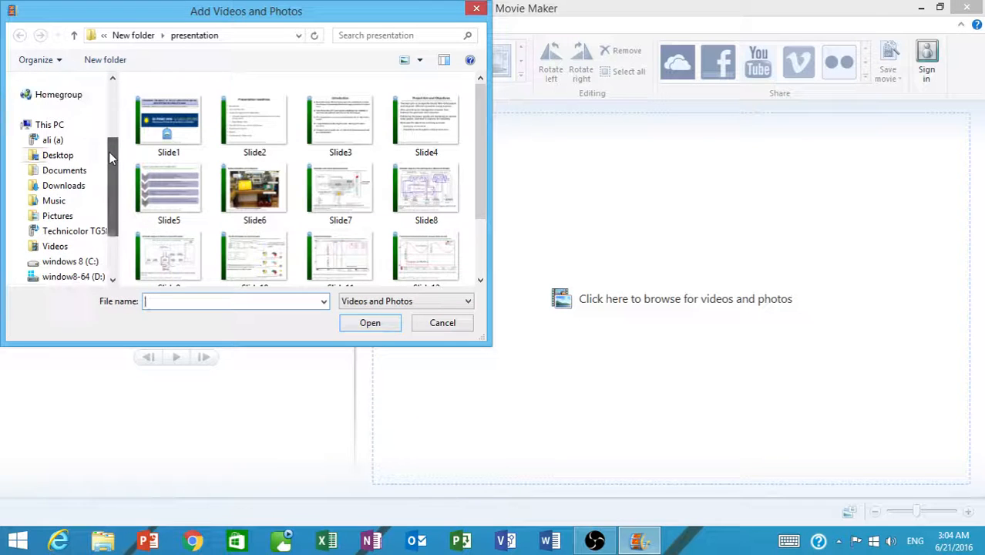
left_click(69, 158)
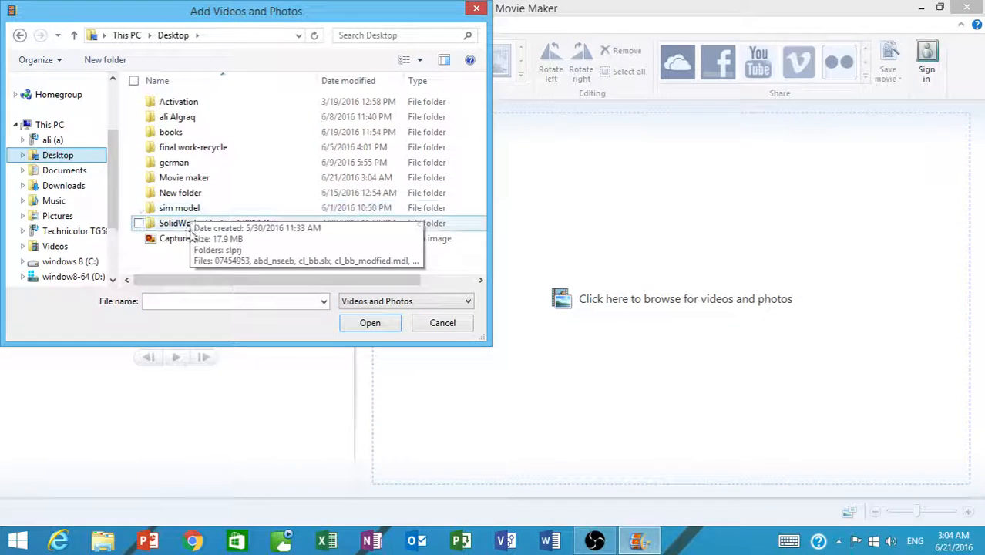
double_click(199, 182)
double_click(188, 104)
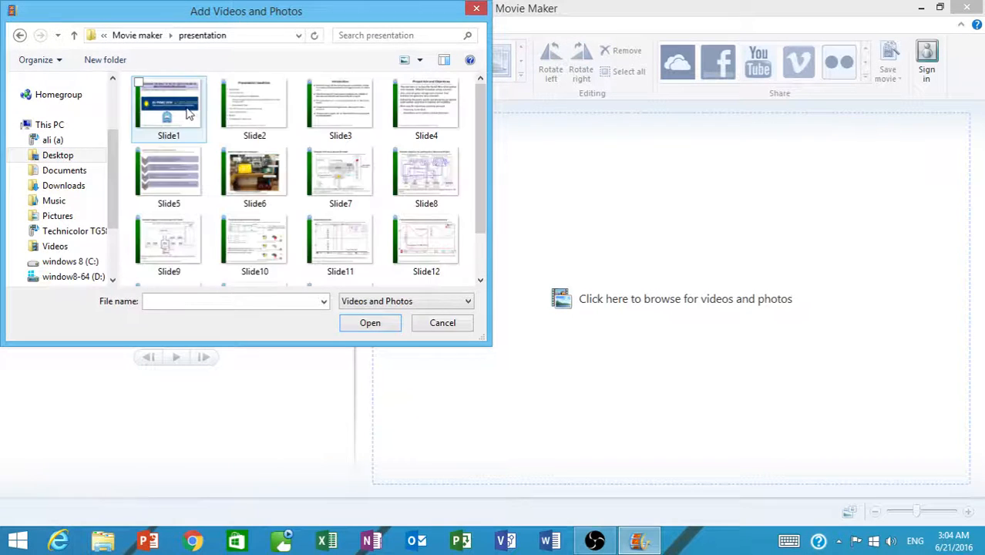
Add all the slide images, Slide1 through Slide15, to the movie.
left_click(173, 117)
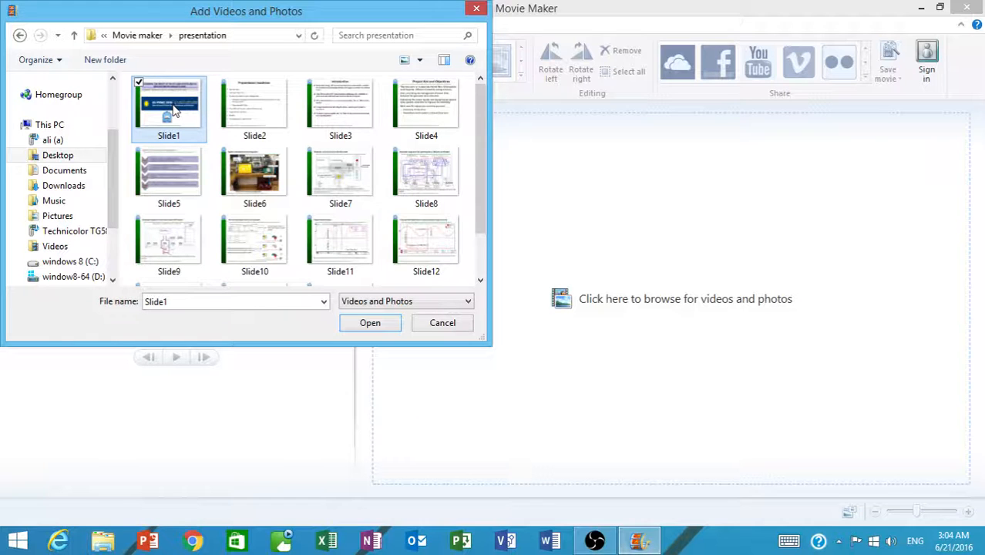
left_click_drag(478, 170, 477, 207)
left_click(343, 251, "shift")
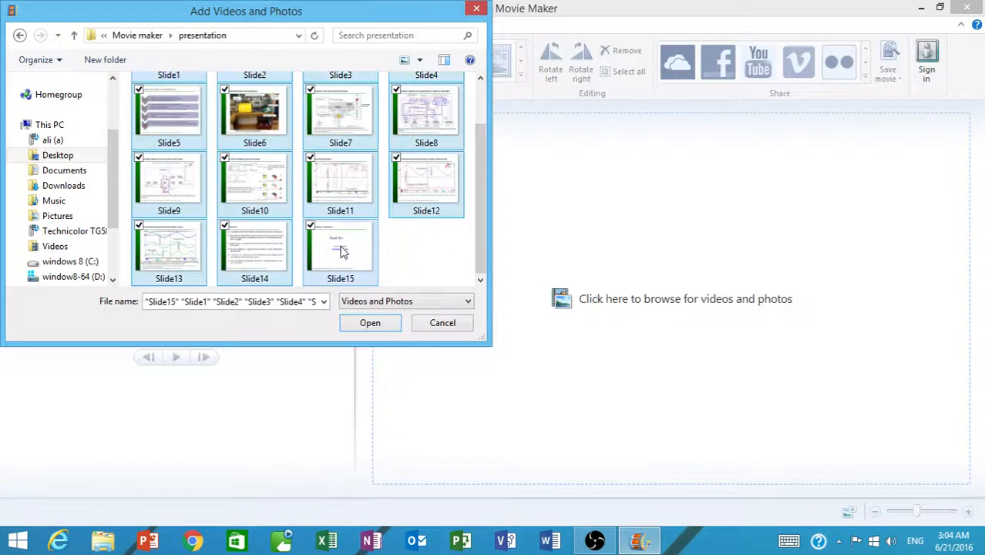
left_click(367, 326)
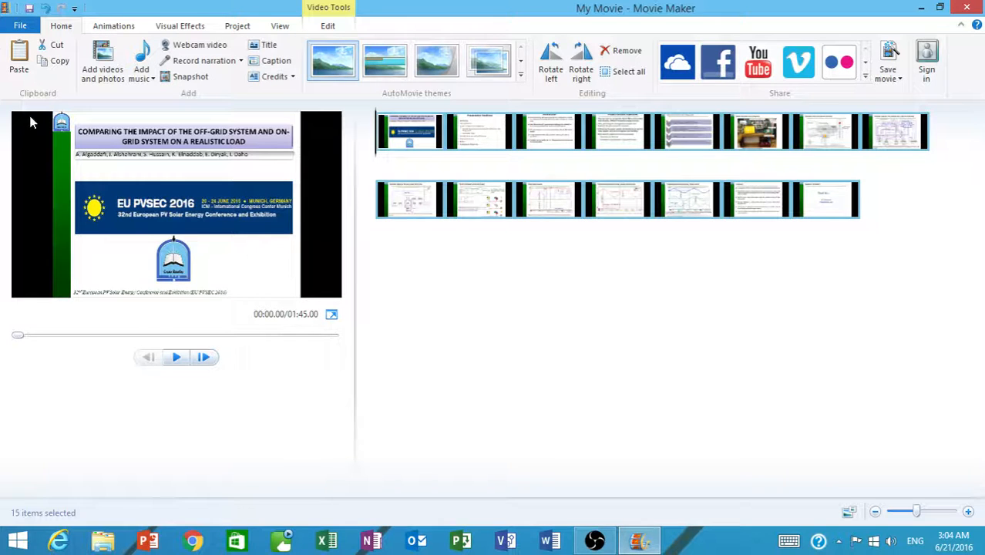
Record a short narration over the first slide, starting at the beginning of the movie.
left_click(205, 68)
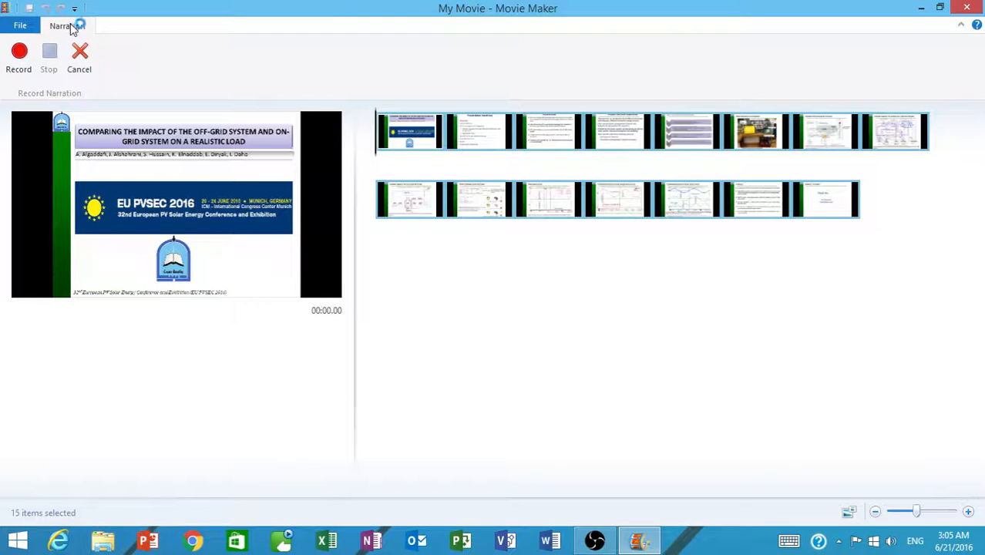
left_click(17, 58)
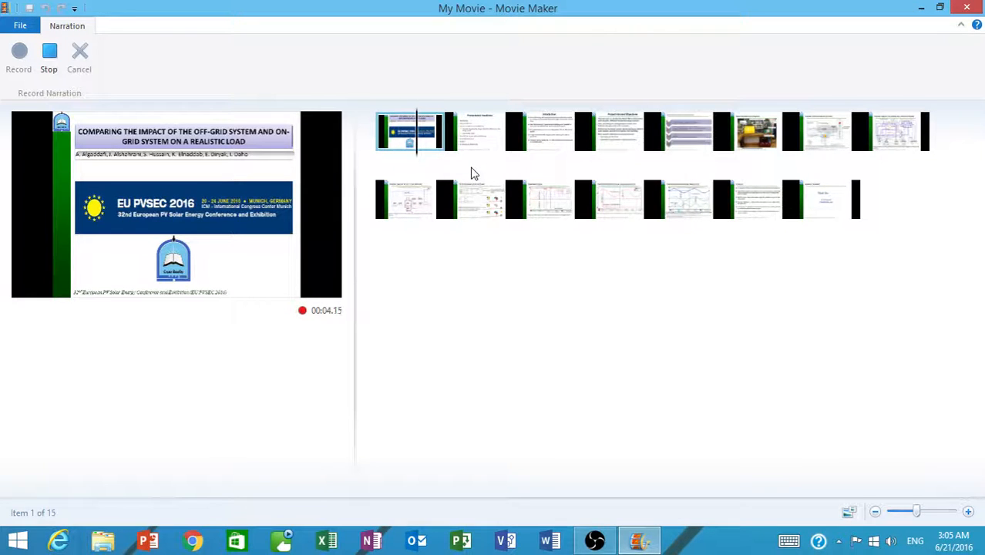
left_click(49, 53)
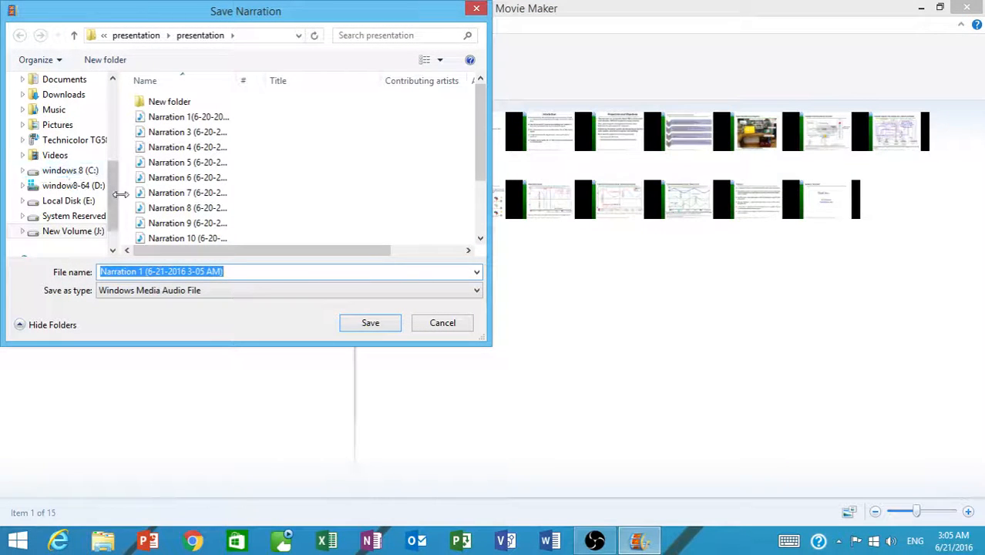
Choose the presentation subfolder of the desktop's Movie maker folder as the save location for the narration.
left_click_drag(111, 185, 110, 98)
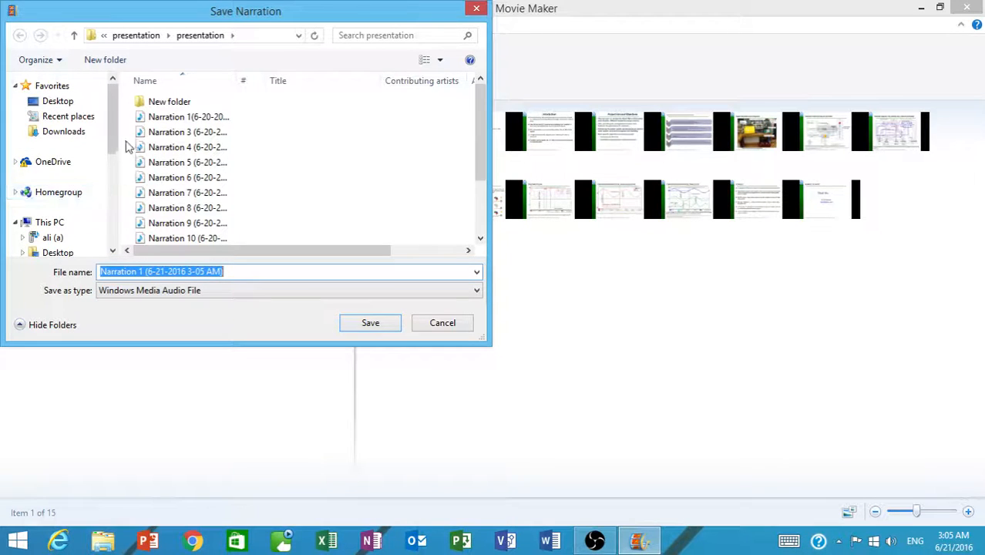
left_click_drag(114, 143, 114, 196)
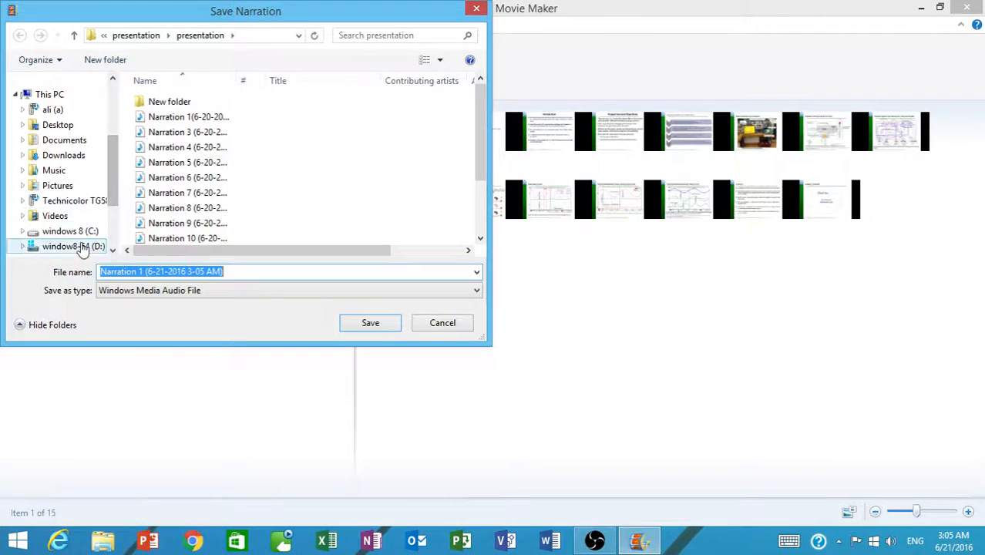
left_click(68, 128)
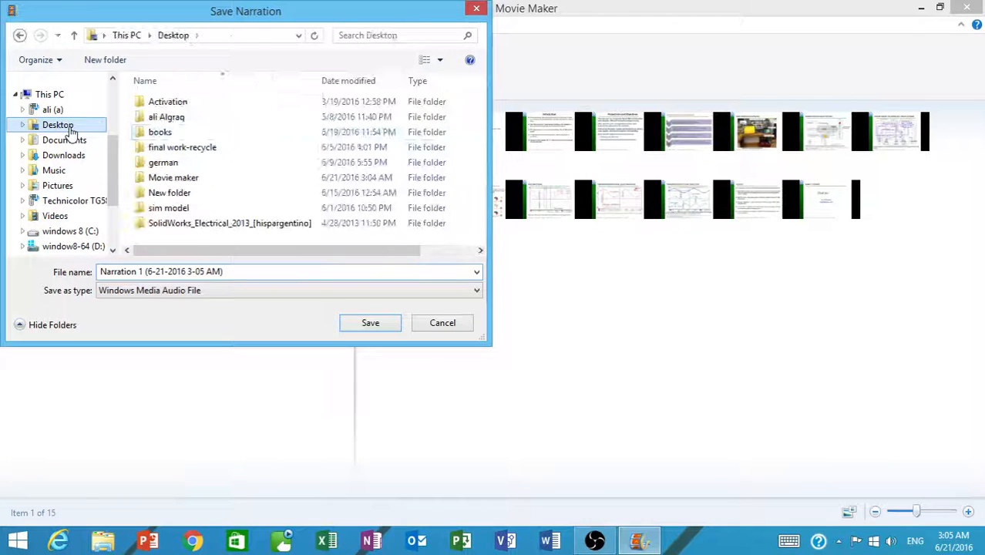
double_click(192, 182)
left_click(202, 112)
double_click(202, 112)
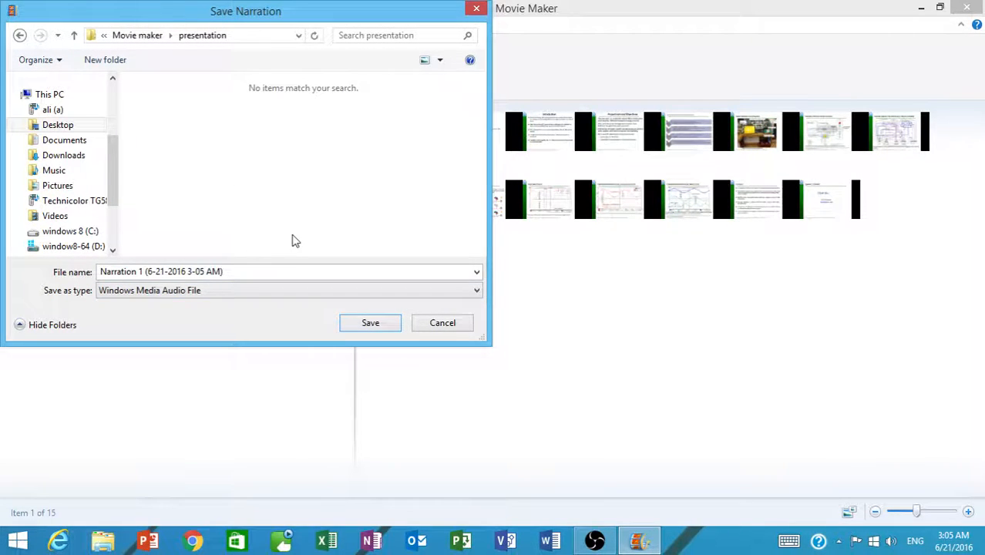
Shorten the narration's file name to "Narration 1" and save it as a Windows Media Audio File.
left_click(238, 269)
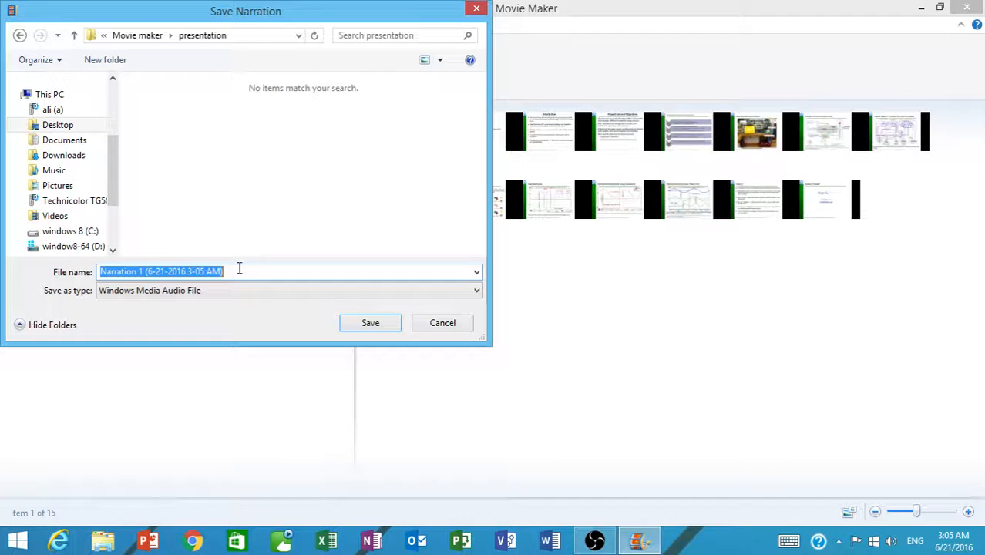
left_click(240, 276)
left_click_drag(236, 272, 149, 274)
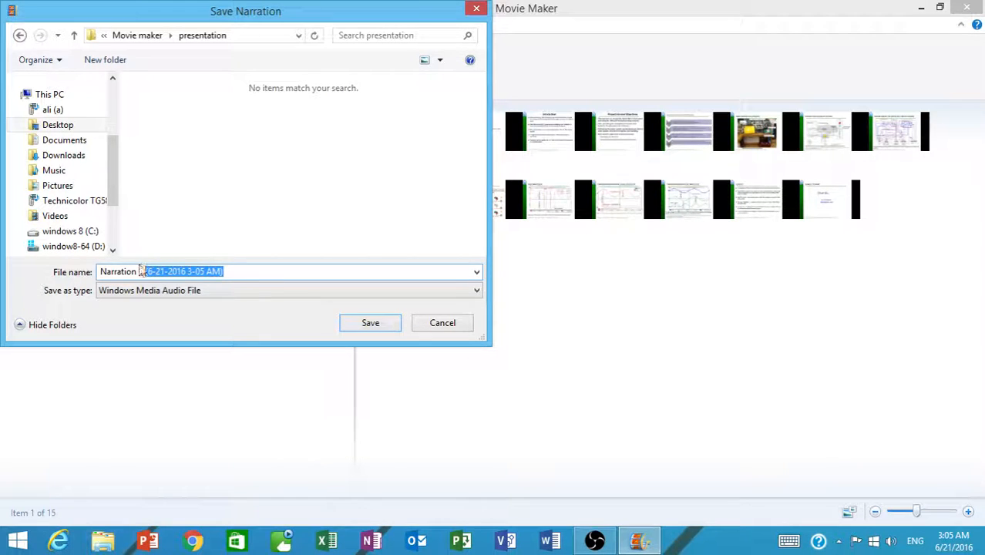
type("1")
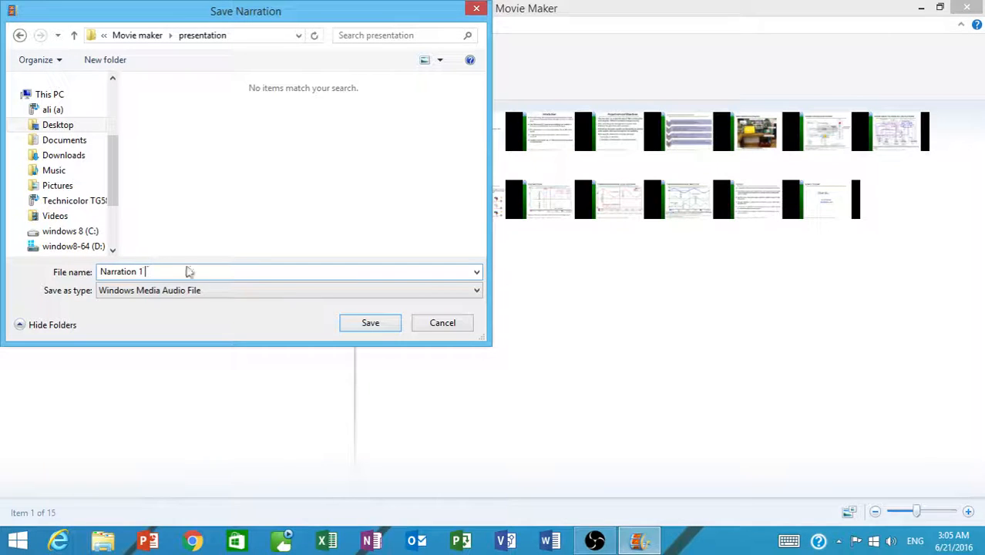
left_click(370, 325)
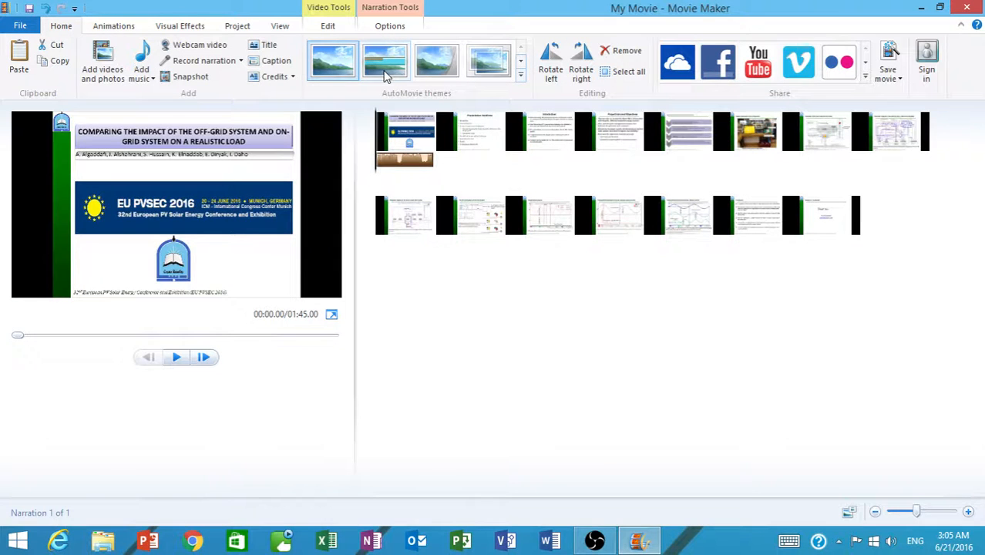
Record a short narration over the second slide, "Presentation headlines", starting at that slide's beginning.
left_click(503, 139)
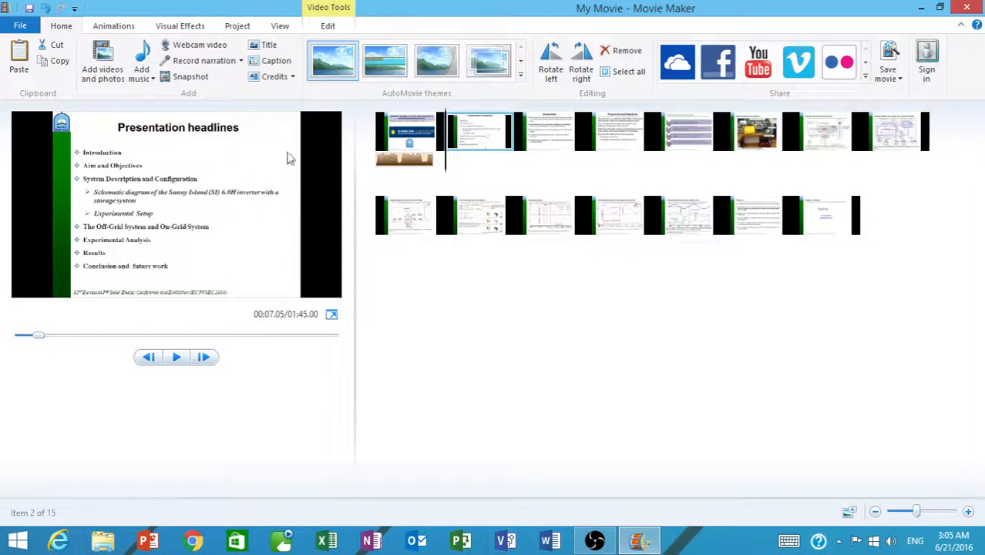
left_click(177, 62)
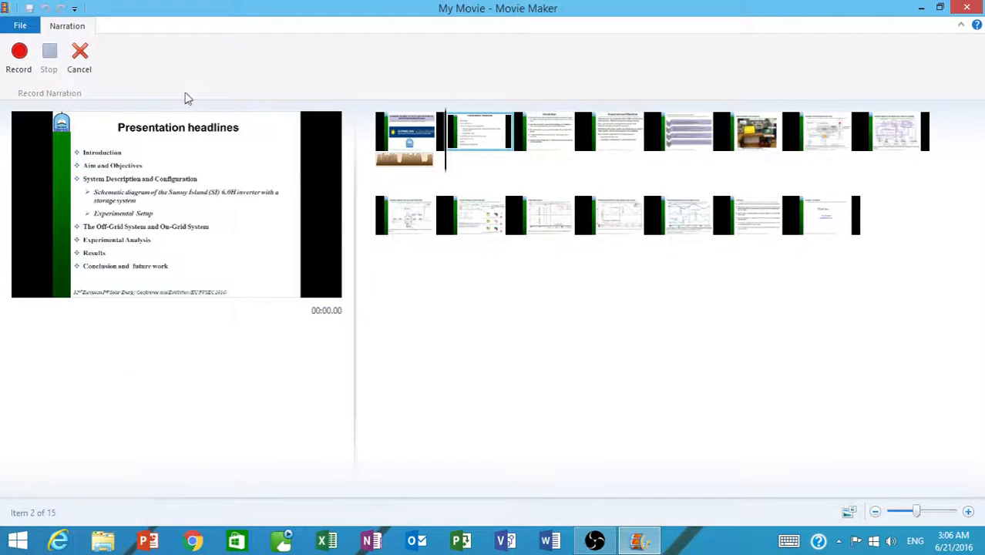
left_click(14, 68)
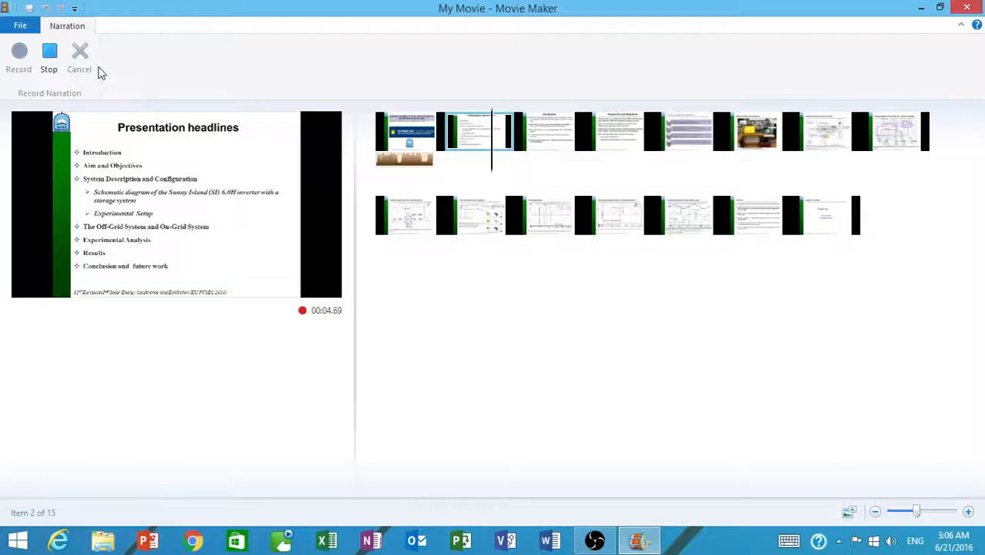
left_click(46, 73)
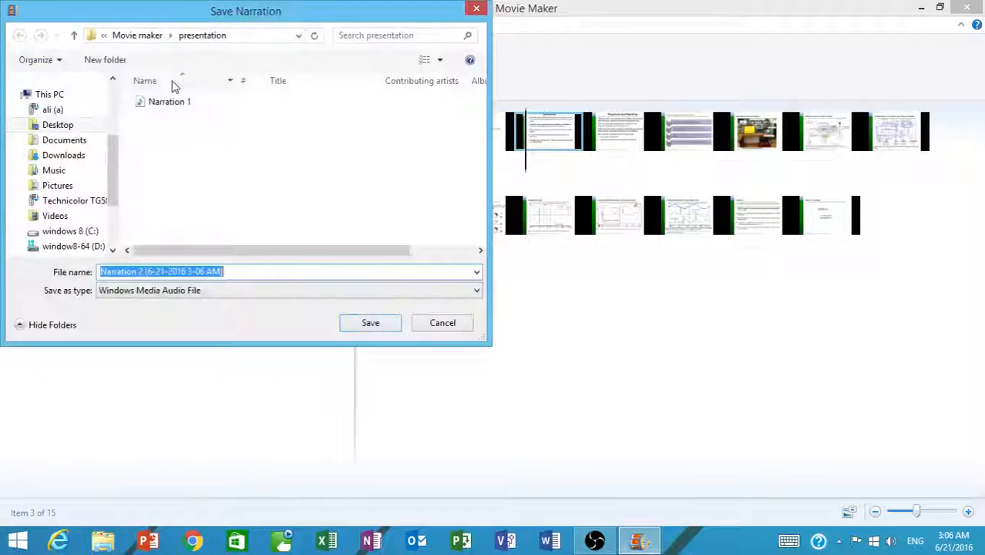
Shorten the new narration's file name to "Narration 2" and save it in the presentation folder as a Windows Media Audio File.
left_click(247, 272)
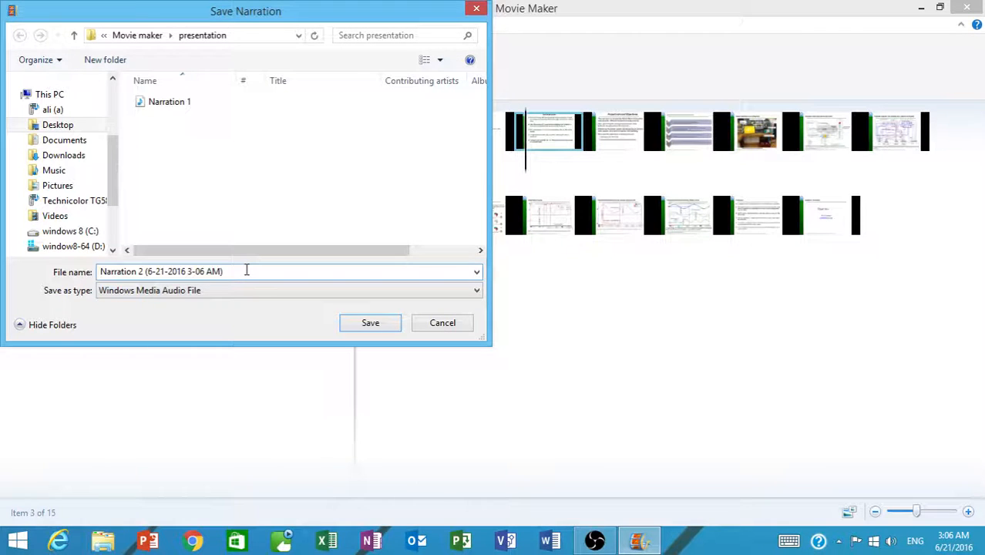
left_click_drag(245, 270, 144, 267)
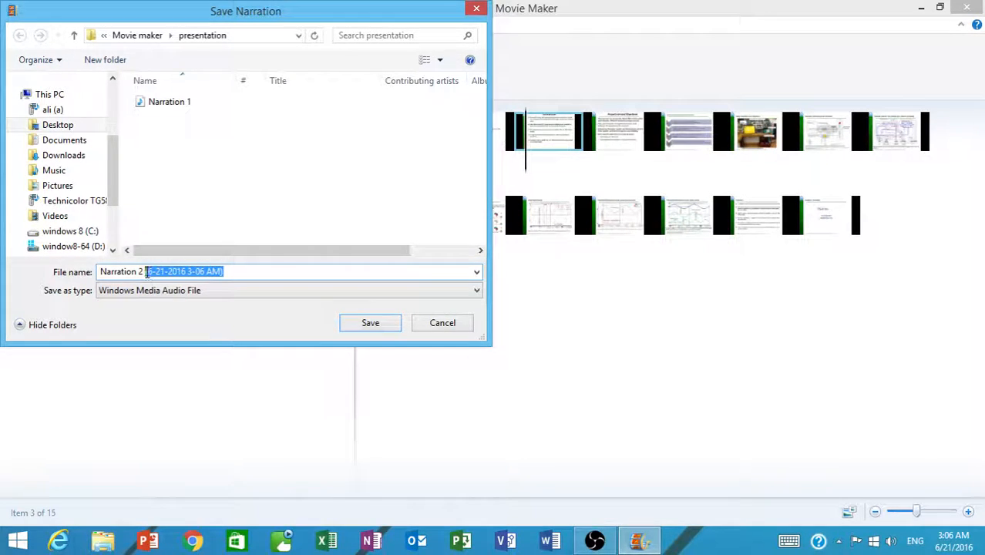
key("BackSpace")
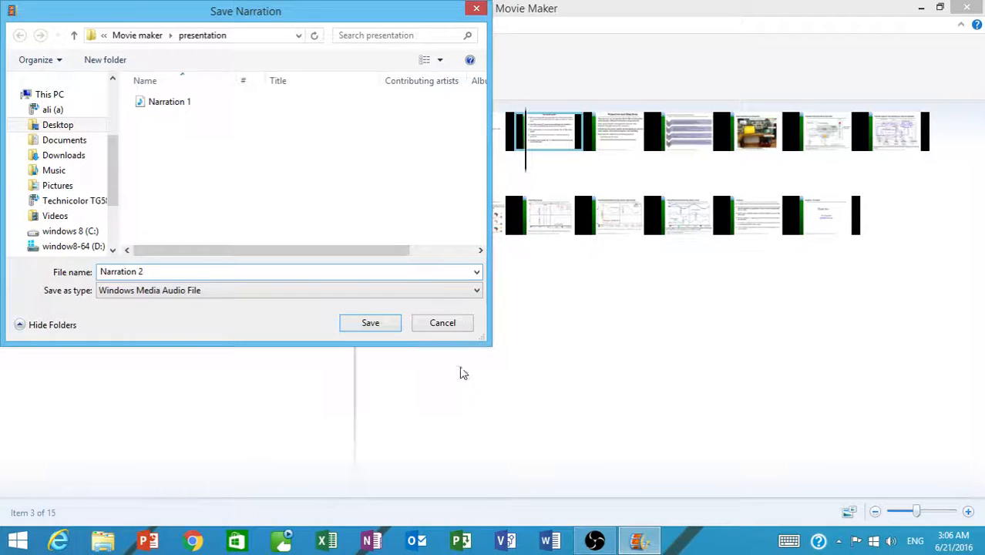
left_click(387, 325)
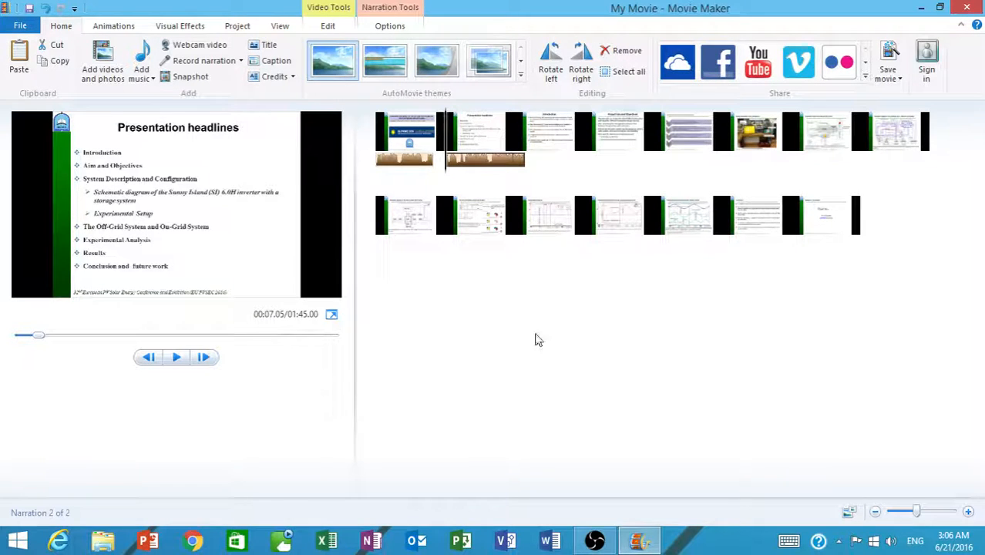
left_click(478, 548)
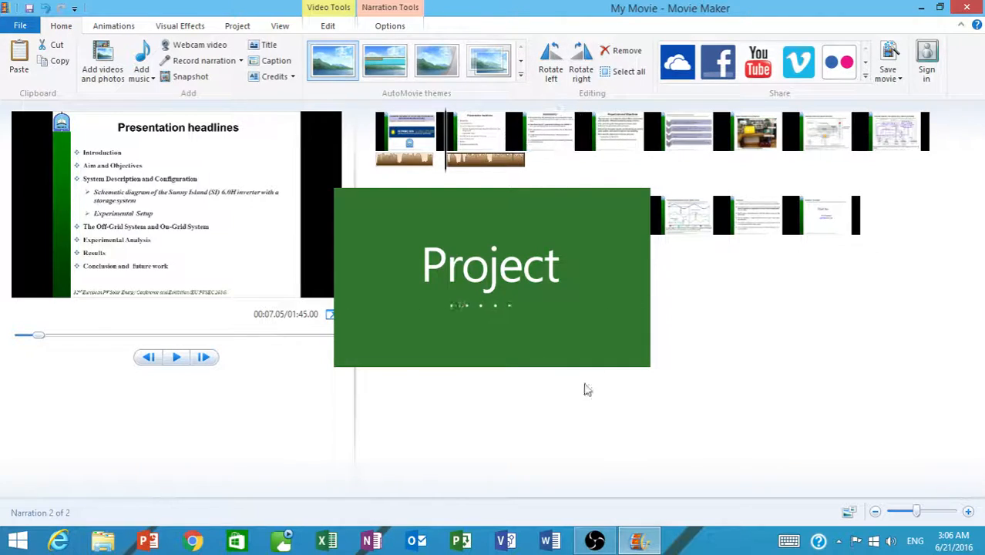
left_click(647, 544)
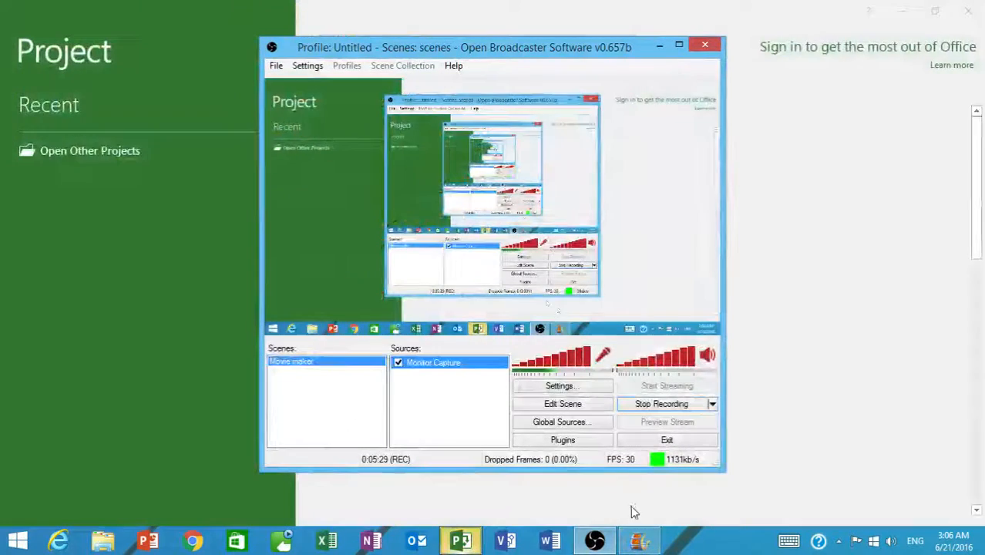
left_click(968, 11)
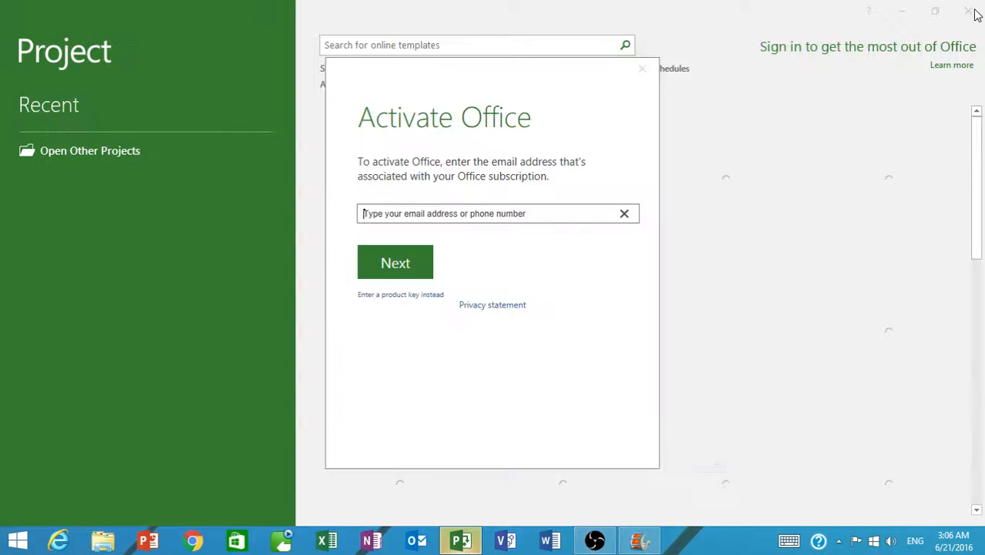
left_click(642, 69)
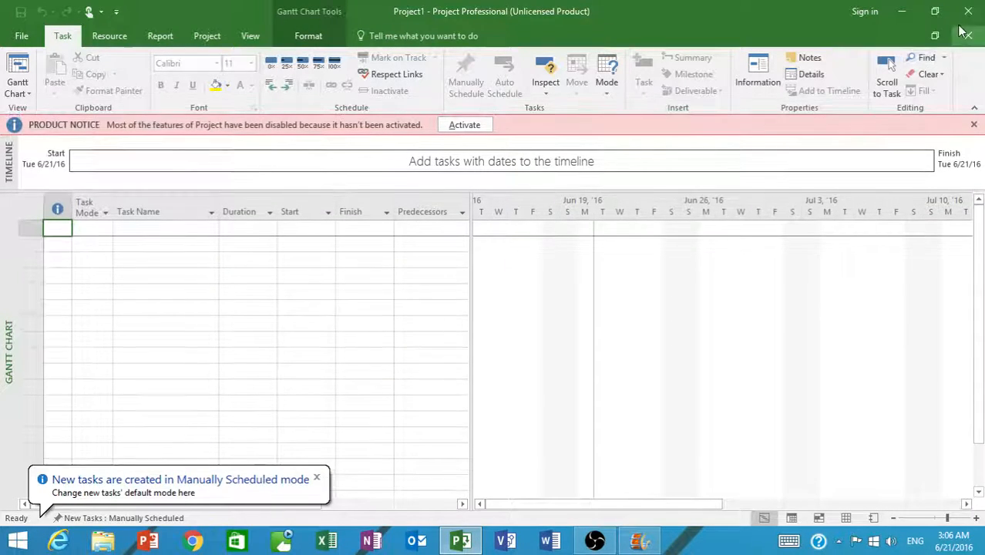
left_click(968, 11)
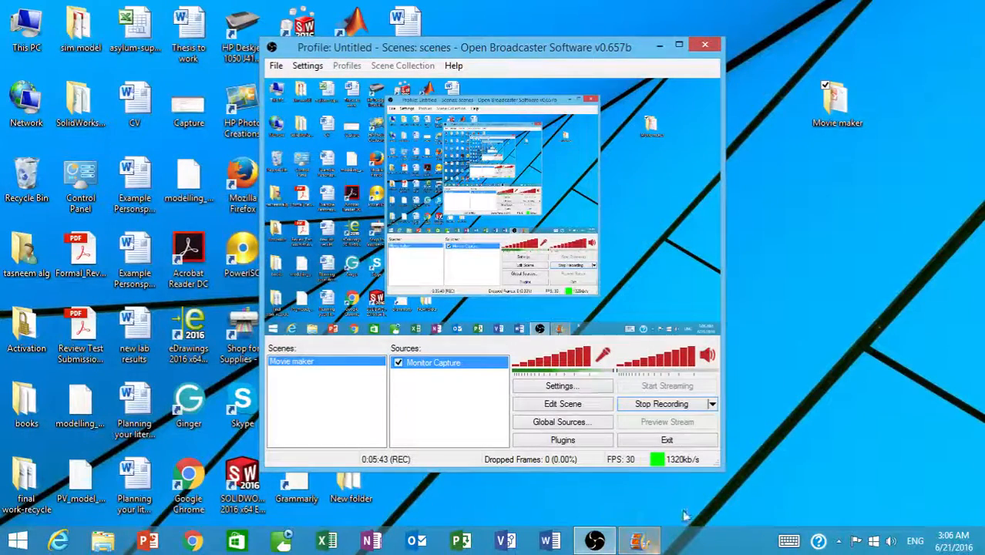
left_click(639, 541)
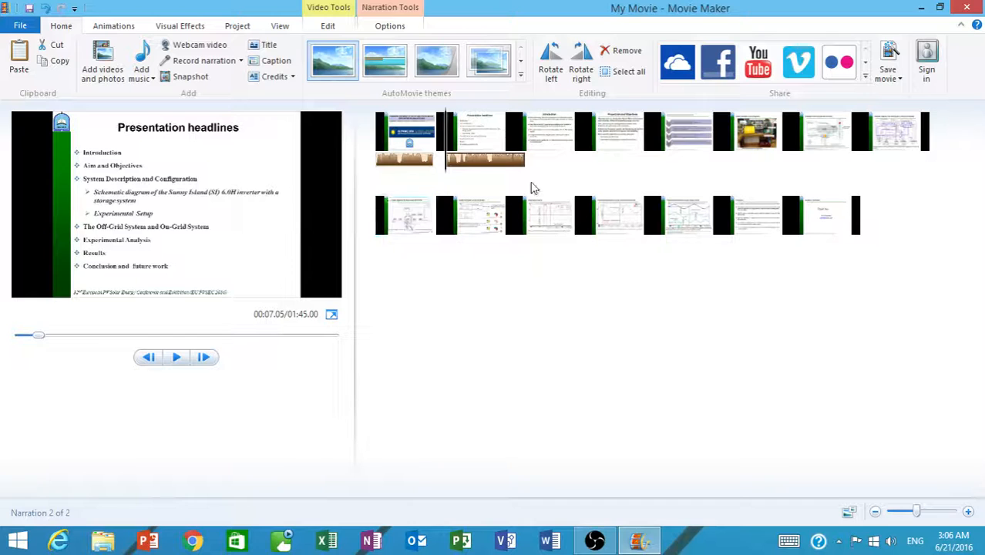
Set the first slide's duration to 5.82 seconds to match the length of Narration 1.
left_click(385, 138)
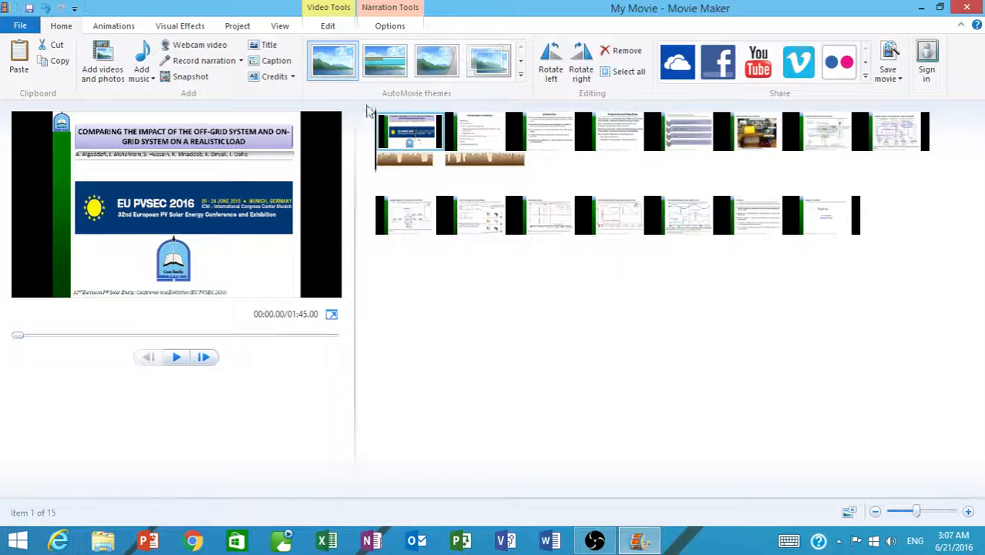
left_click(332, 29)
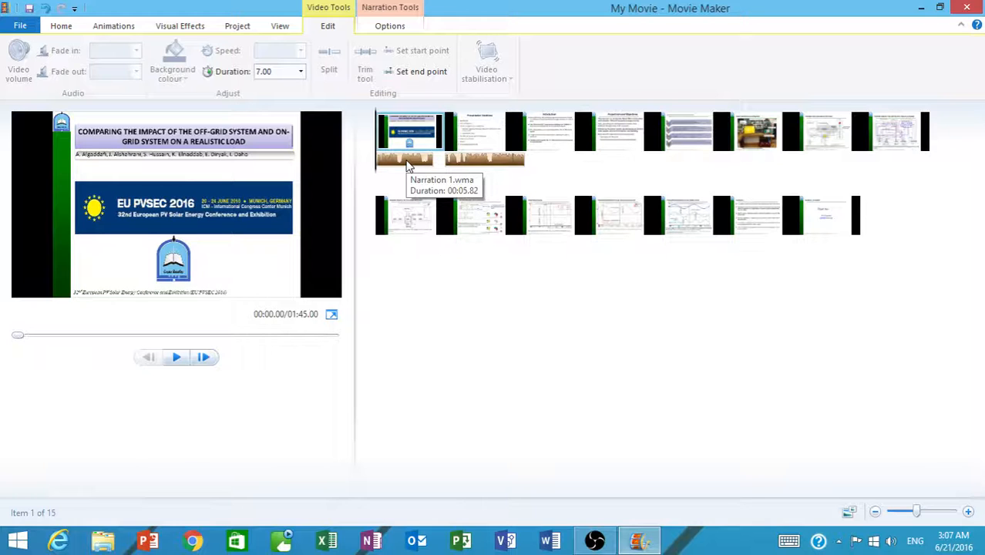
left_click(261, 71)
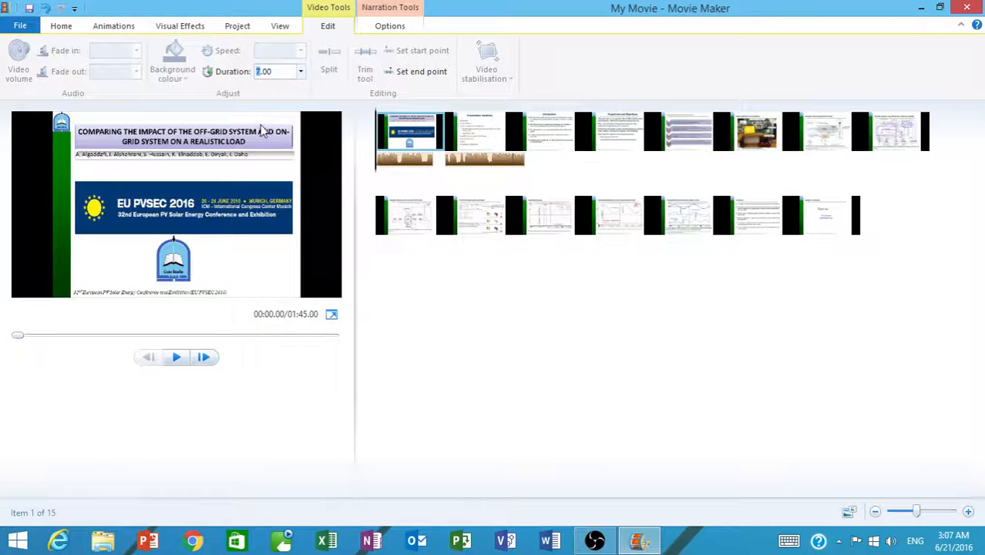
type("5.82")
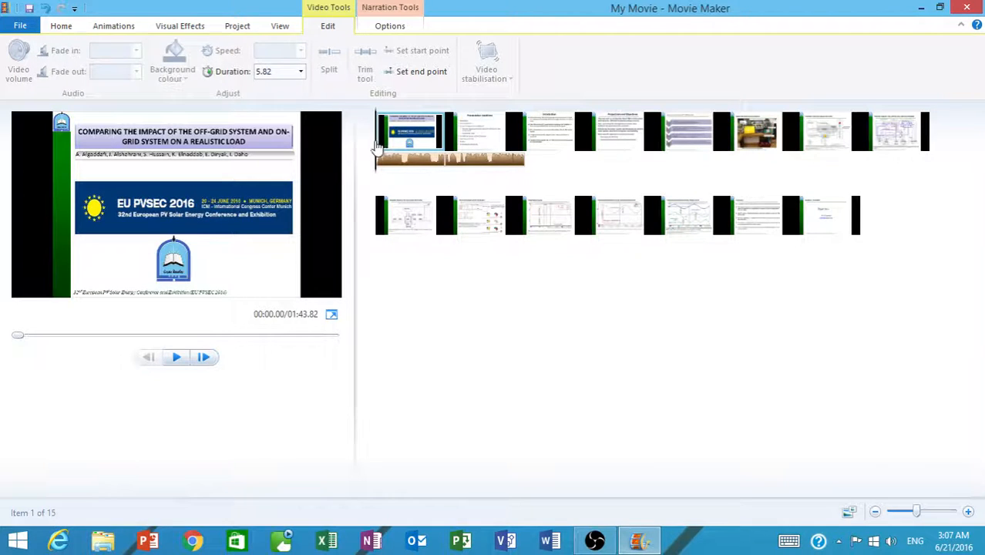
Set the duration of the second slide, "Presentation headlines", to 8.09 seconds.
left_click_drag(378, 146, 447, 158)
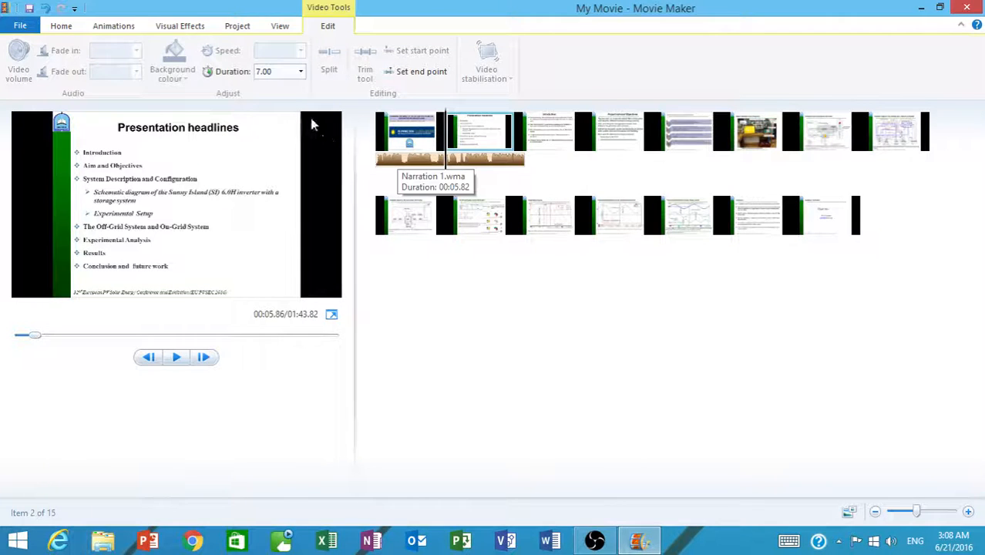
left_click(262, 73)
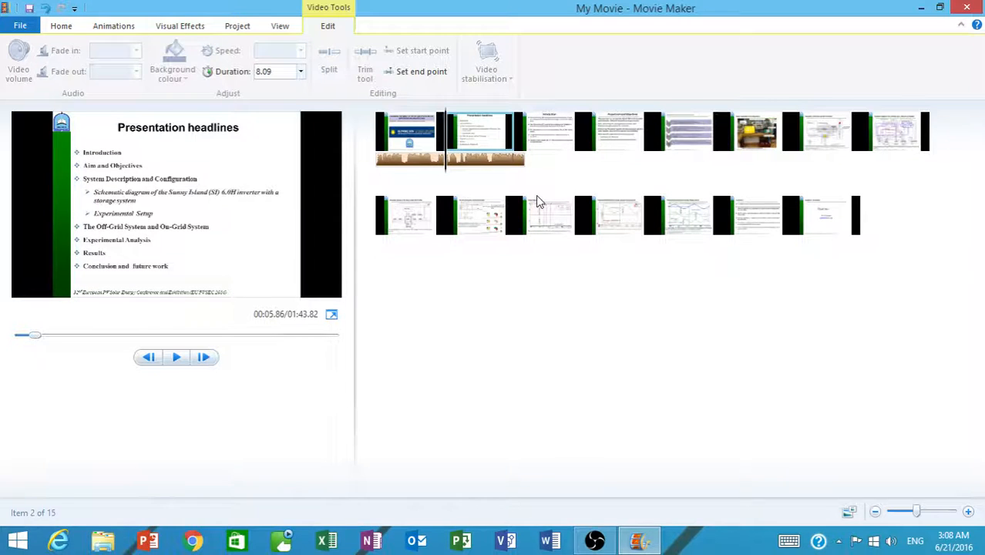
key("Return")
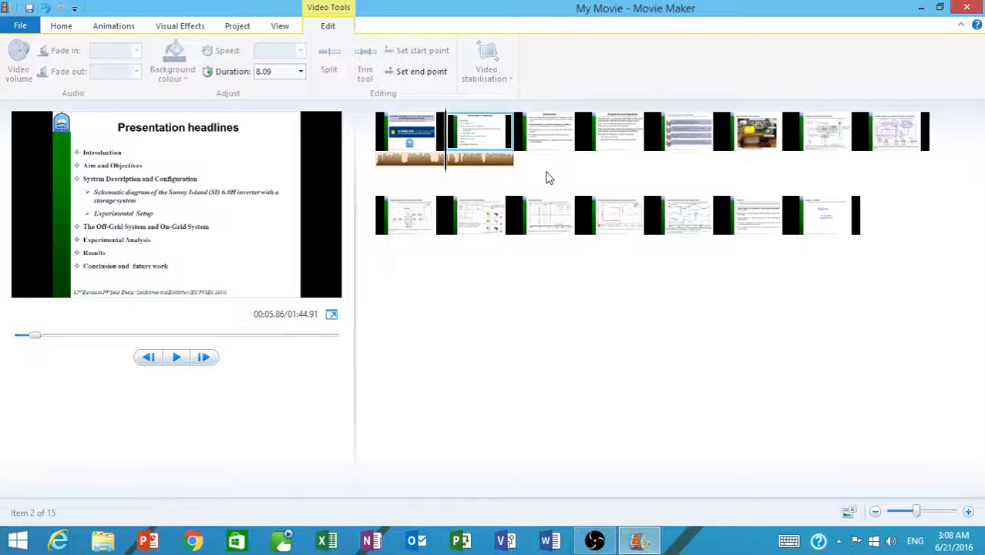
left_click(842, 231)
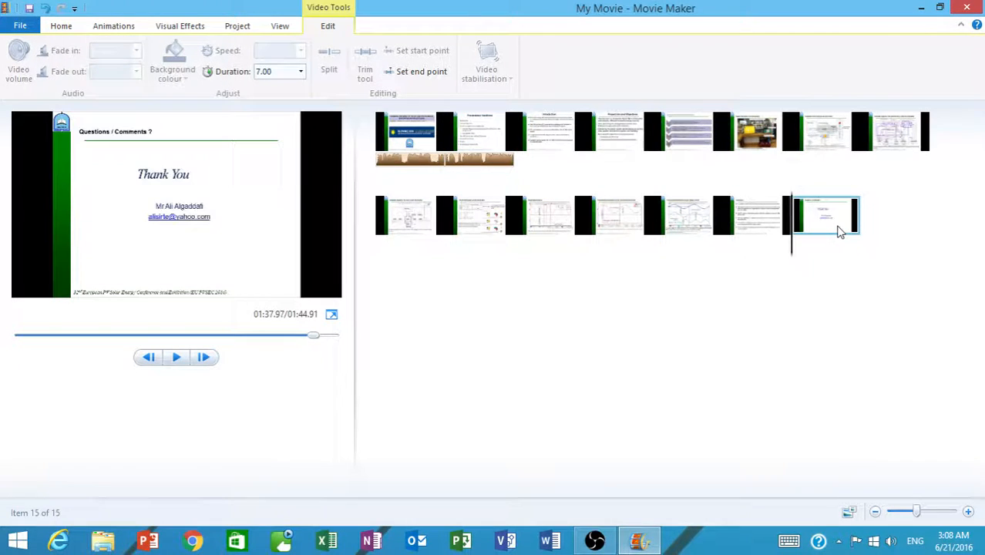
left_click(759, 230, "shift")
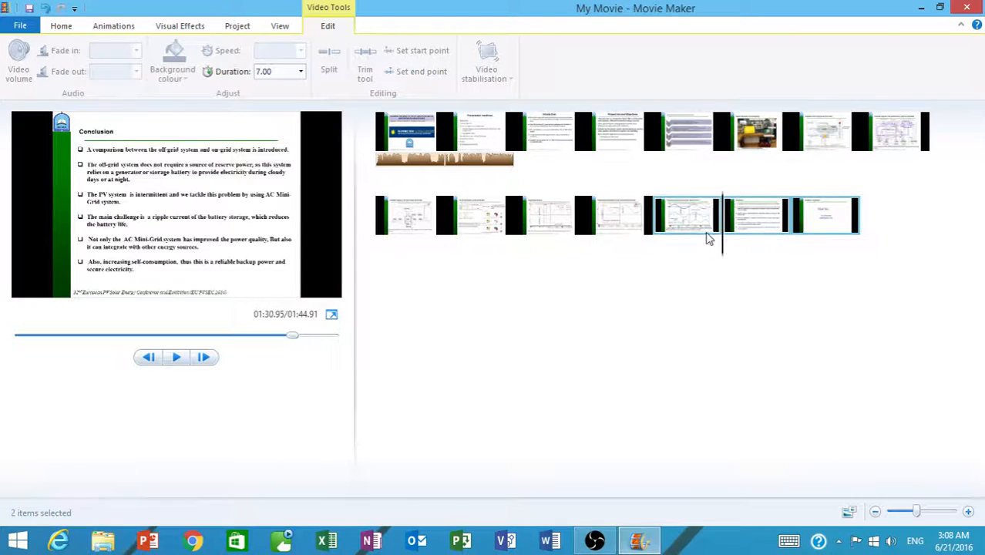
left_click(549, 137, "shift")
left_click(844, 229, "shift")
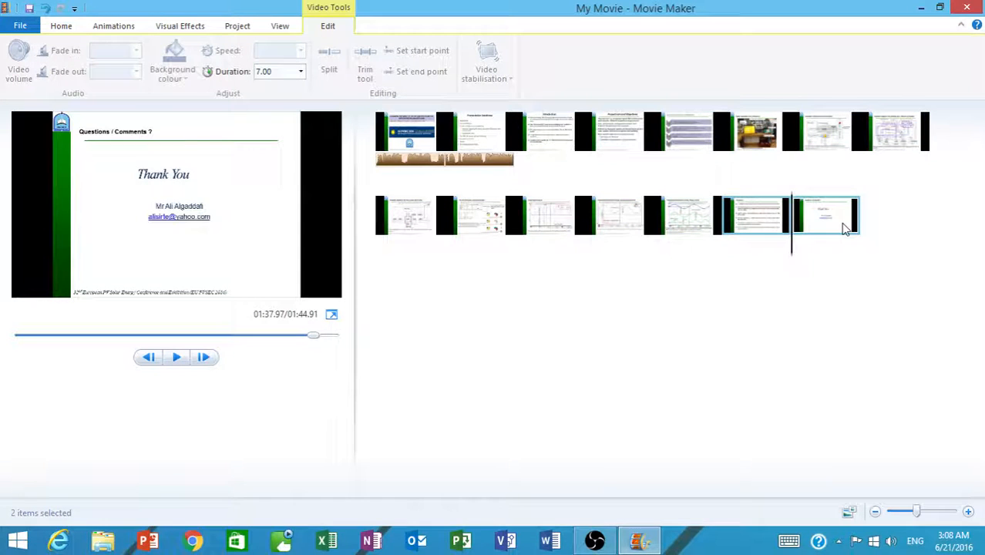
Remove the third slide, "Introduction", and all slides after it, keeping only the first two narrated slides in the movie.
left_click(539, 134)
right_click(544, 130)
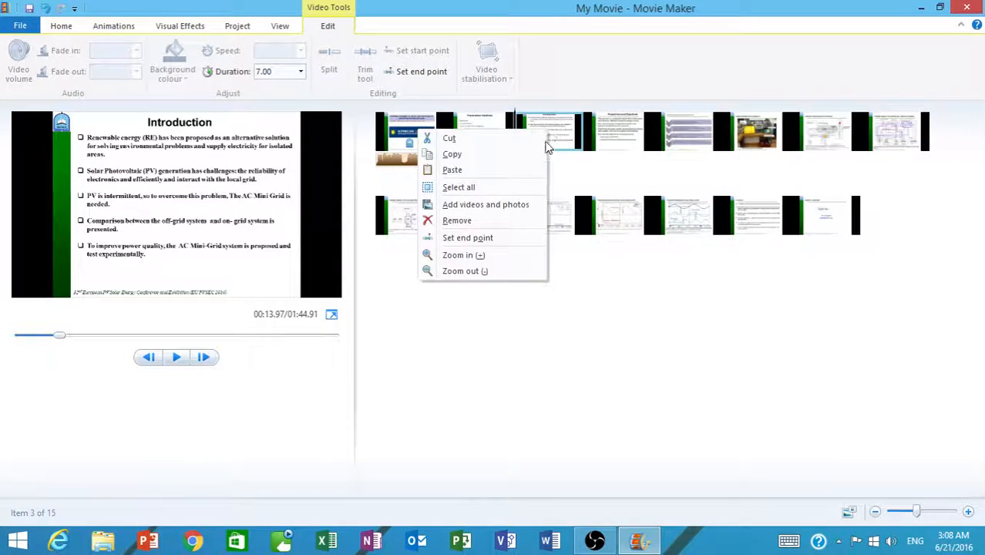
left_click(493, 221)
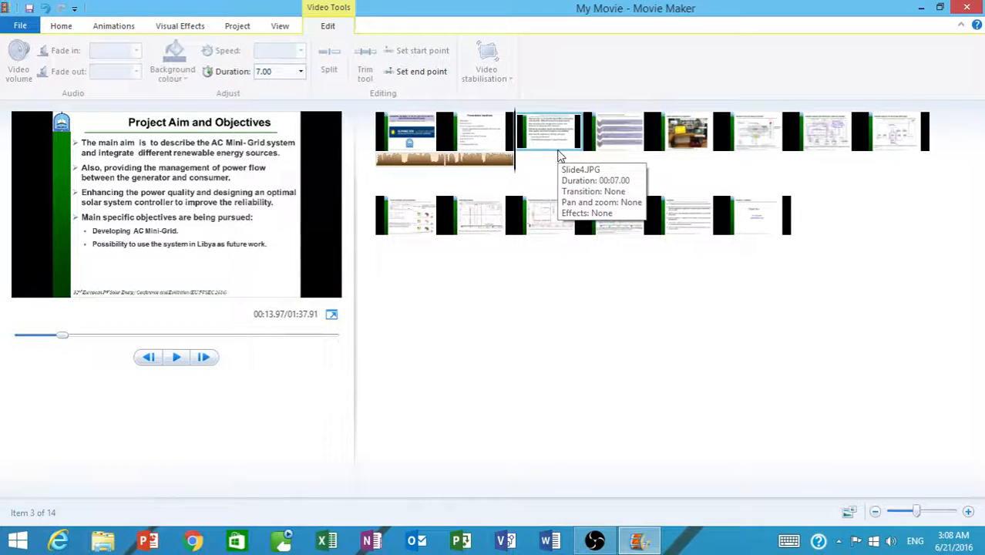
left_click(767, 226, "shift")
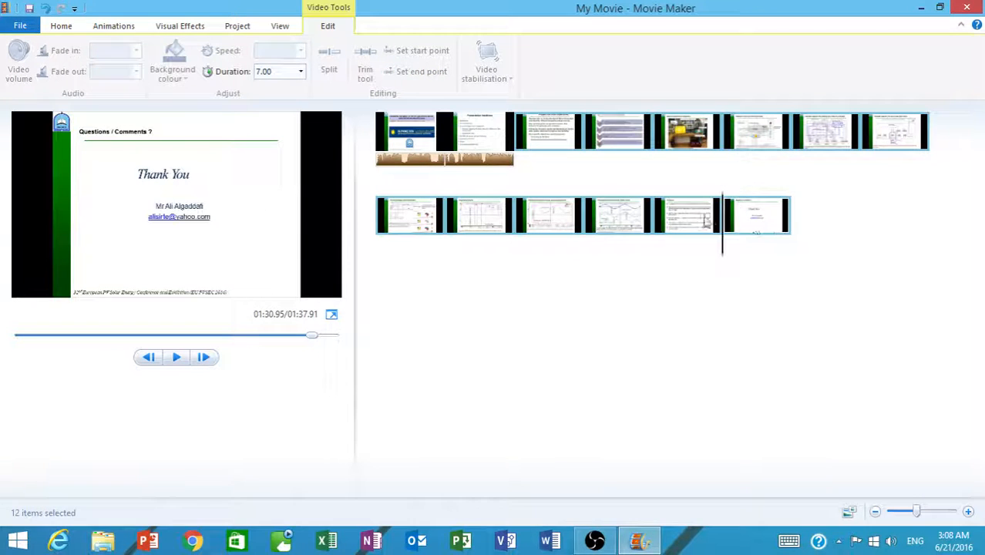
right_click(755, 217)
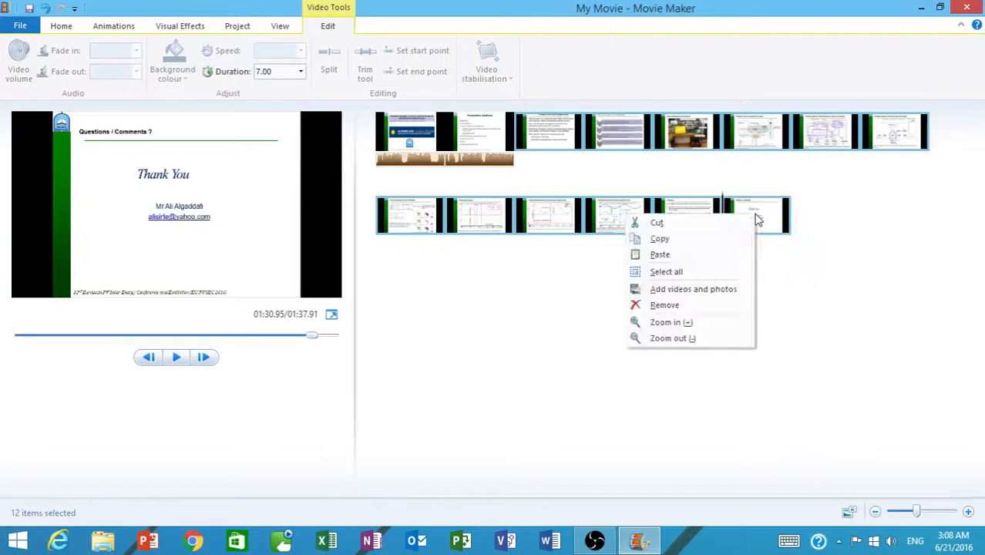
left_click(686, 308)
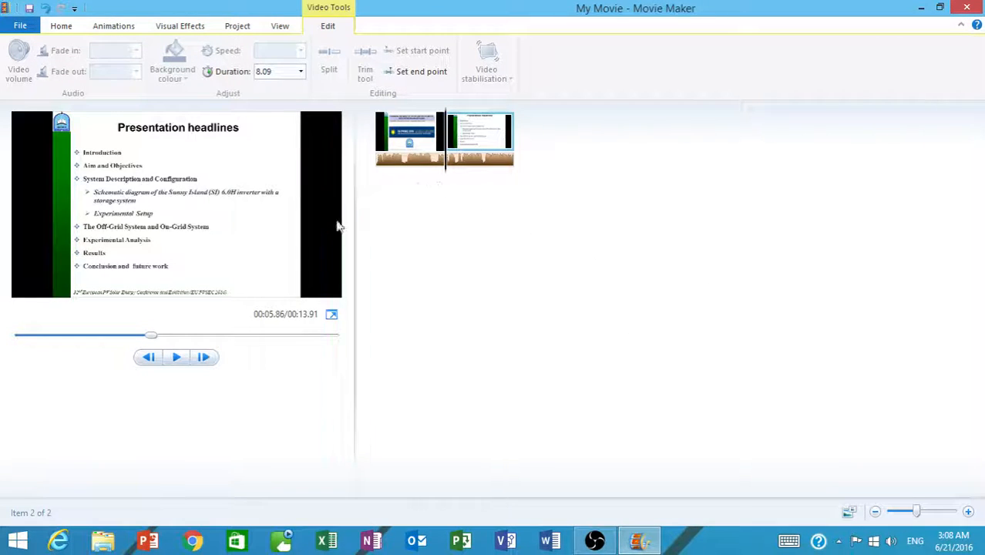
Play the two-slide movie from the beginning to check the narration against the slides.
left_click_drag(447, 165, 327, 161)
left_click(175, 357)
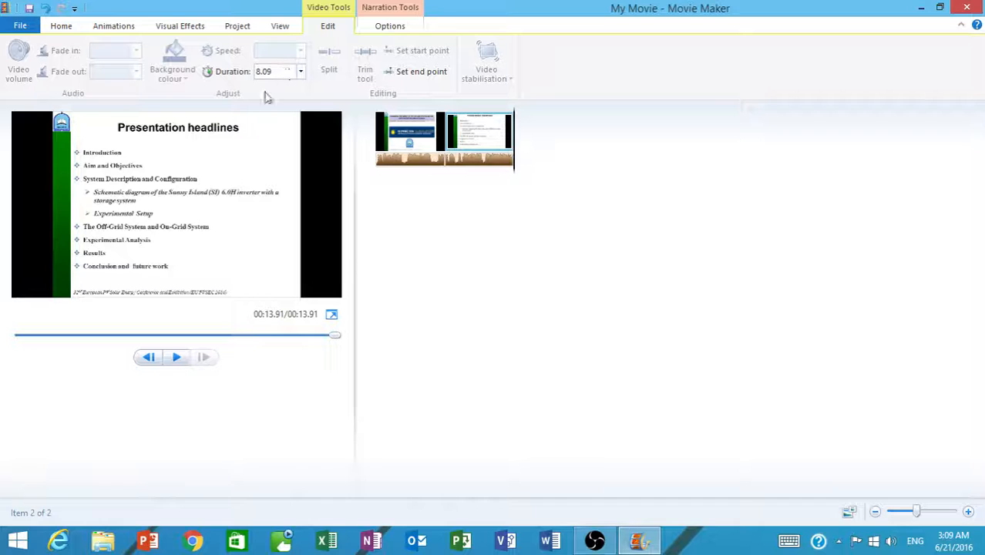
left_click(75, 27)
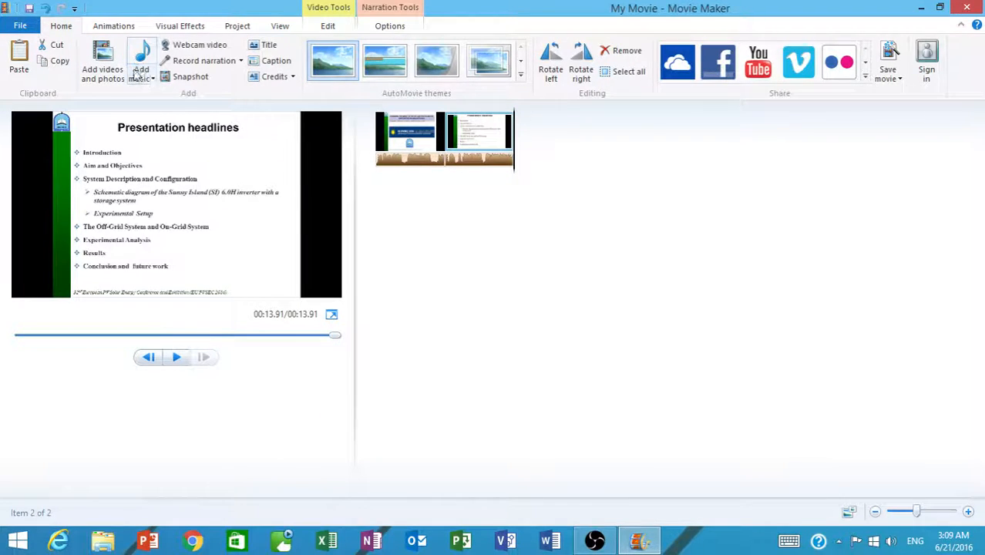
left_click(199, 63)
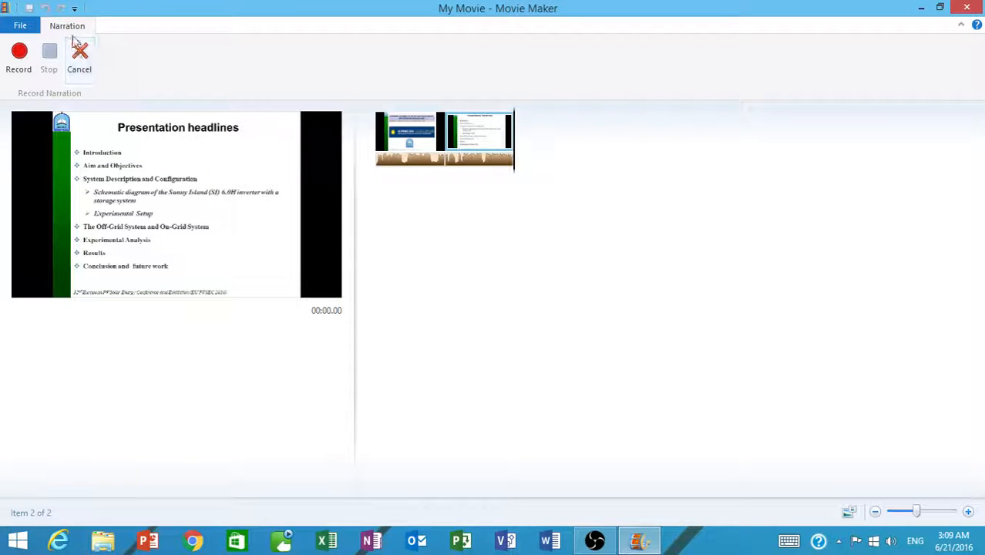
left_click(80, 55)
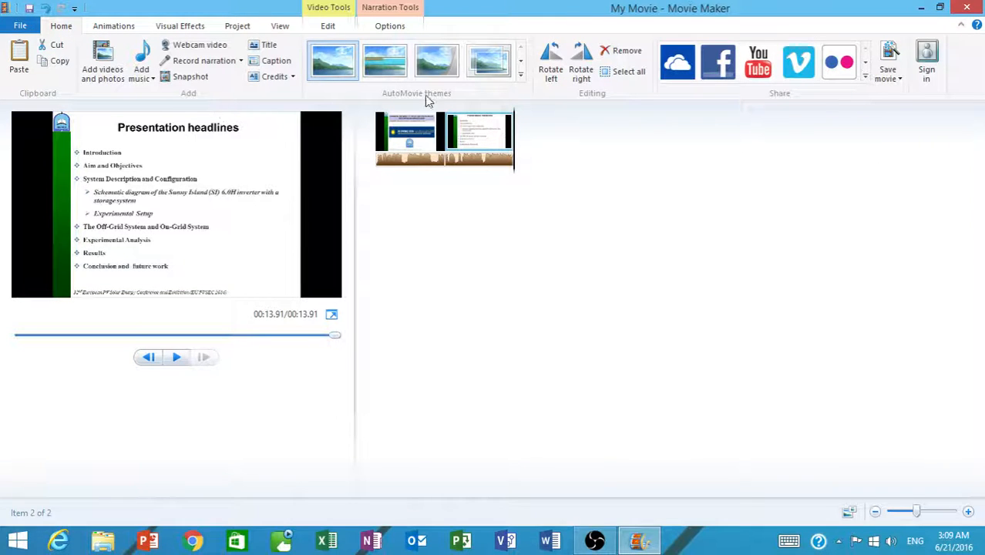
left_click(147, 58)
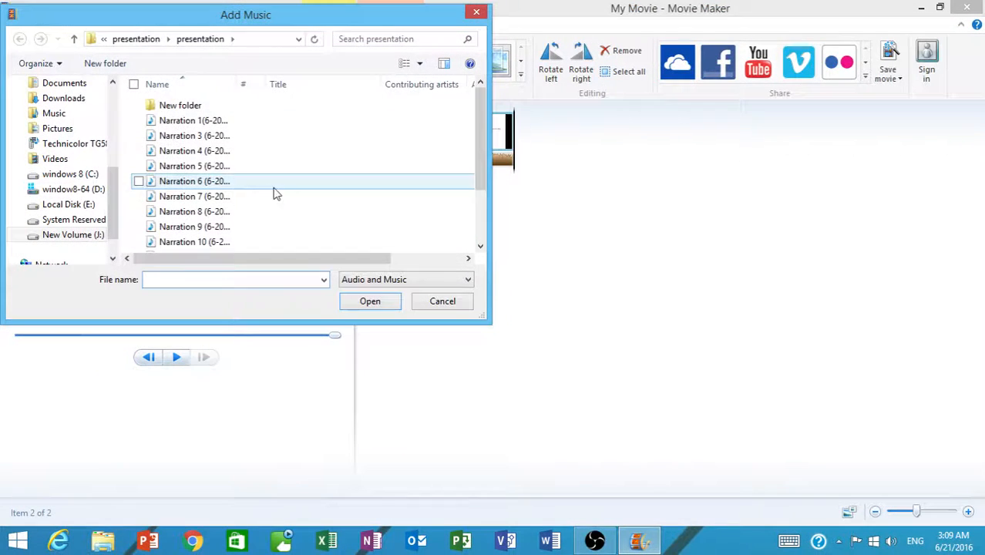
left_click(443, 302)
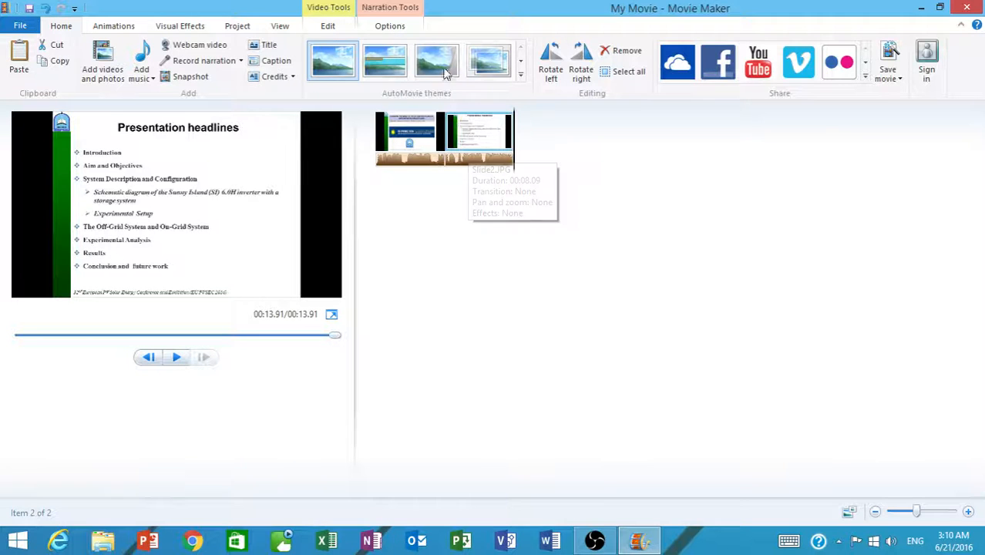
Select the first slide and display its edit settings to check its duration.
left_click(413, 168)
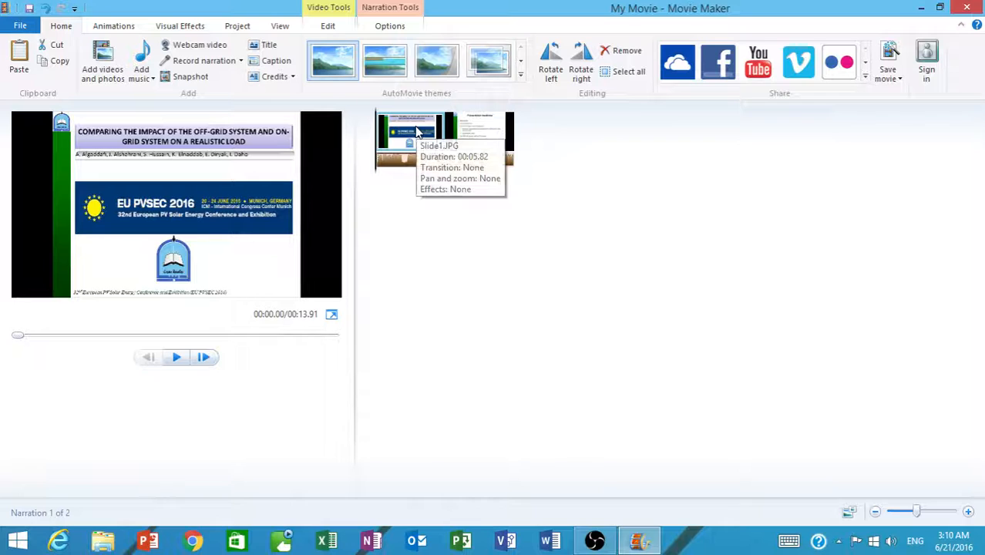
left_click(416, 132)
left_click(326, 27)
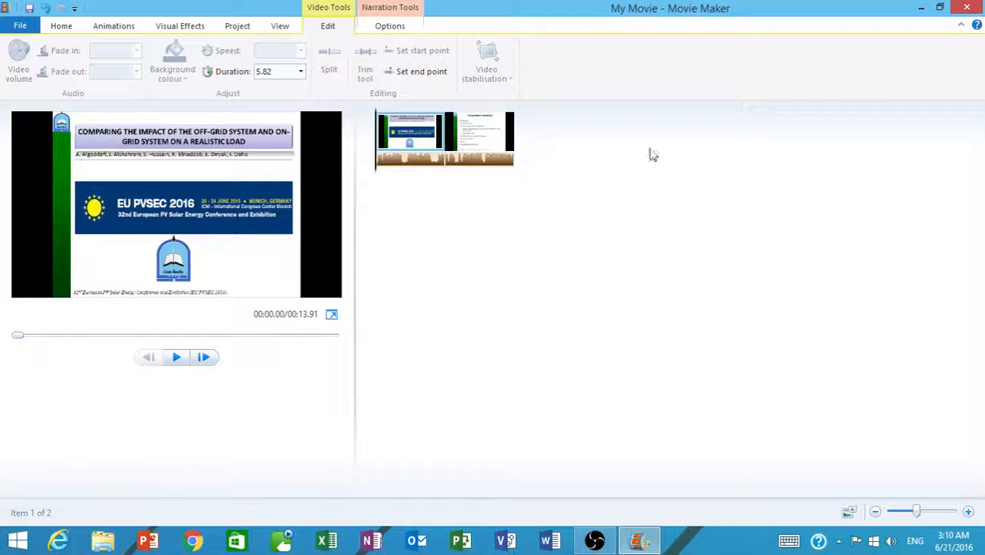
Start saving the project as a new file and choose the "Movie maker" folder on the Desktop as its location.
left_click(19, 27)
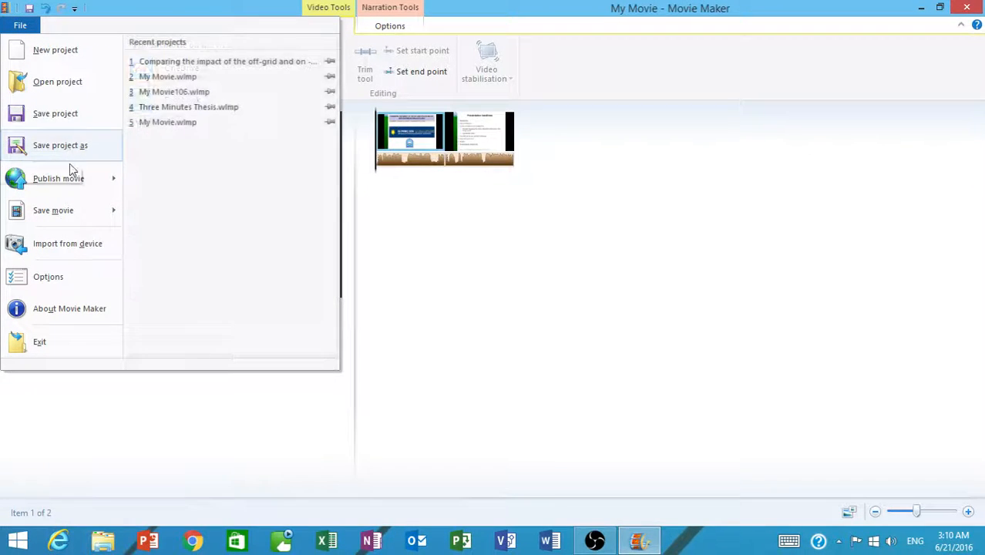
left_click(60, 146)
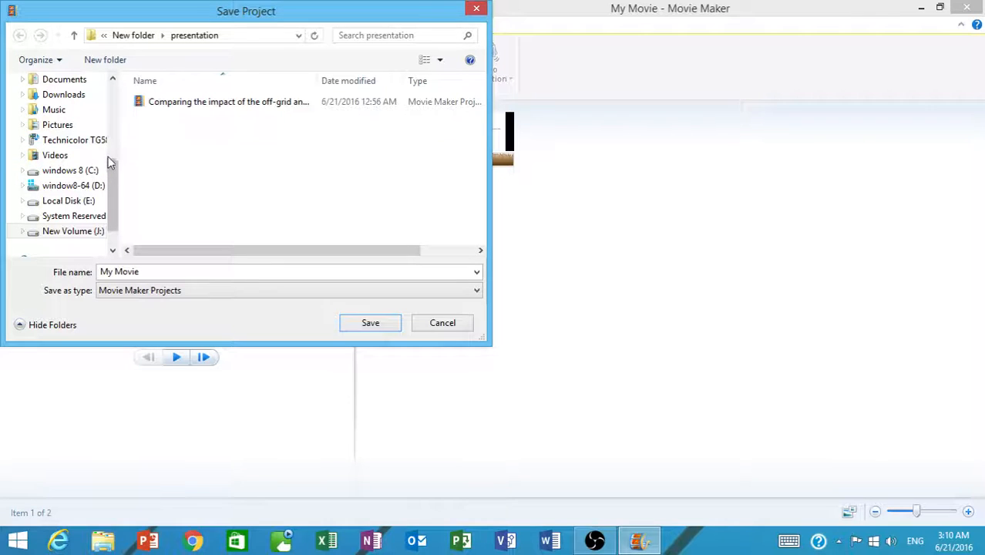
left_click_drag(111, 177, 111, 96)
left_click(74, 105)
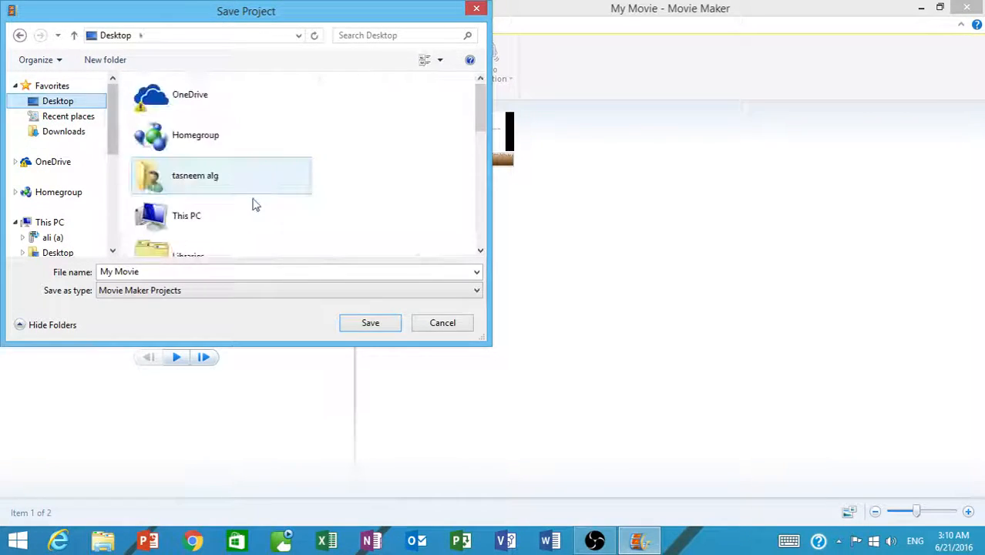
left_click_drag(487, 131, 466, 239)
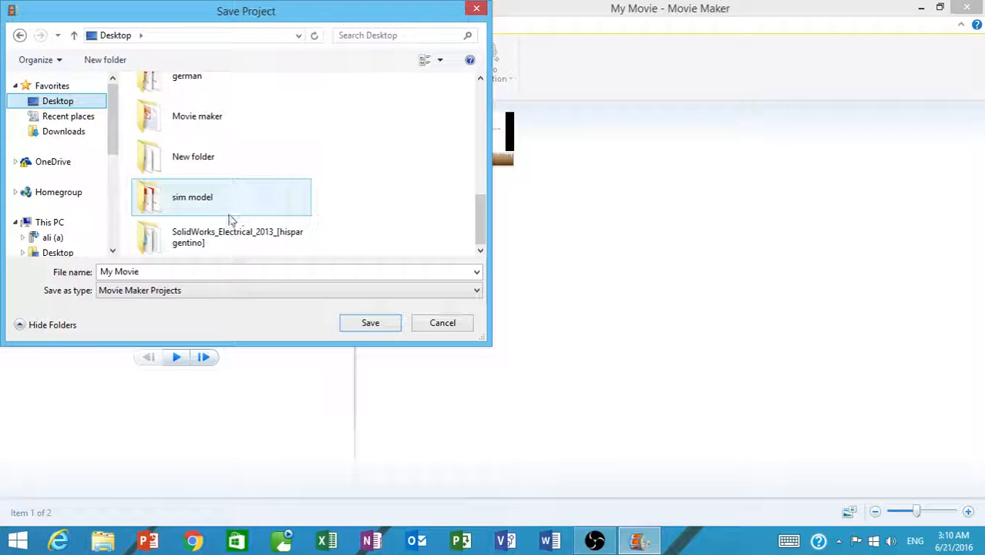
left_click(223, 127)
double_click(223, 127)
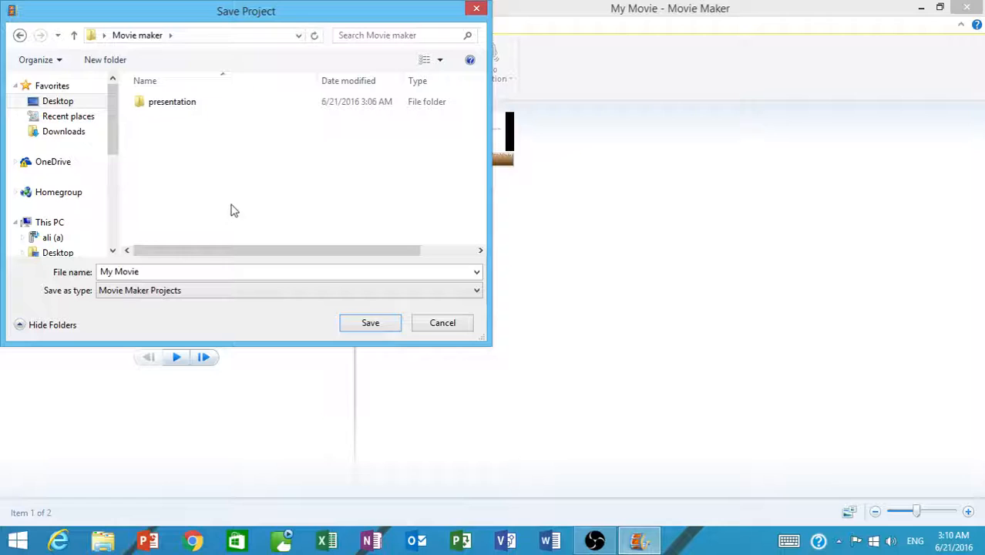
Save the project under the file name "movie maker" and close the program.
left_click(157, 270)
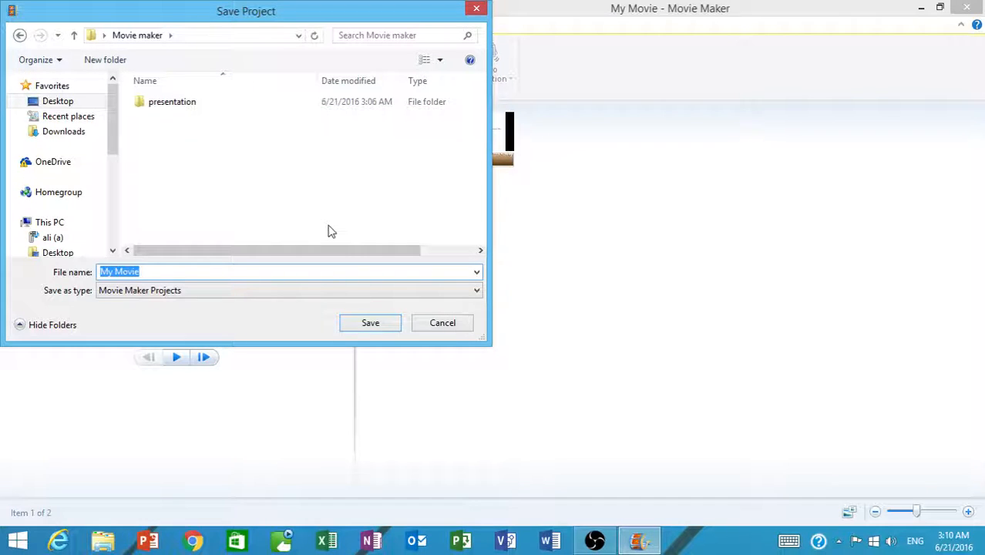
type("movie")
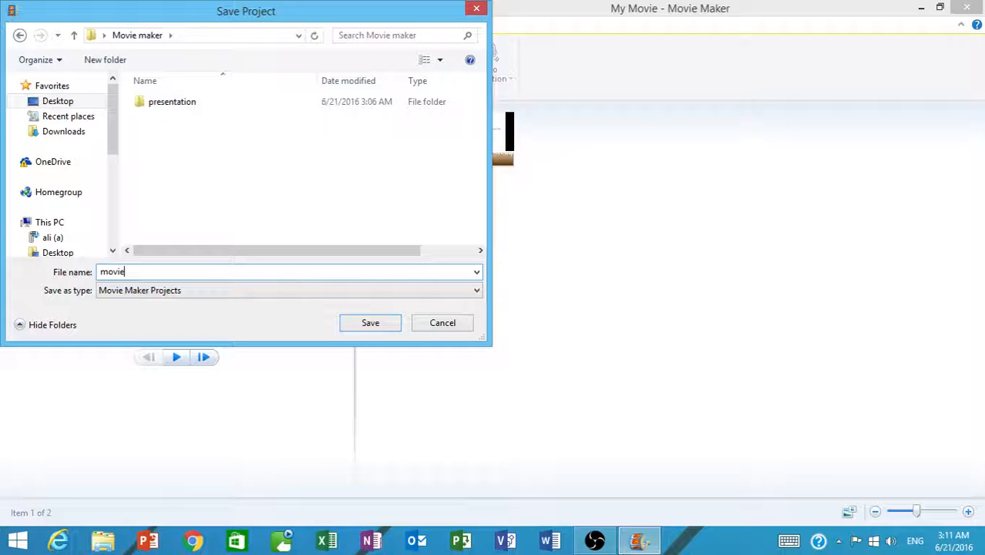
type(" maker")
left_click(372, 326)
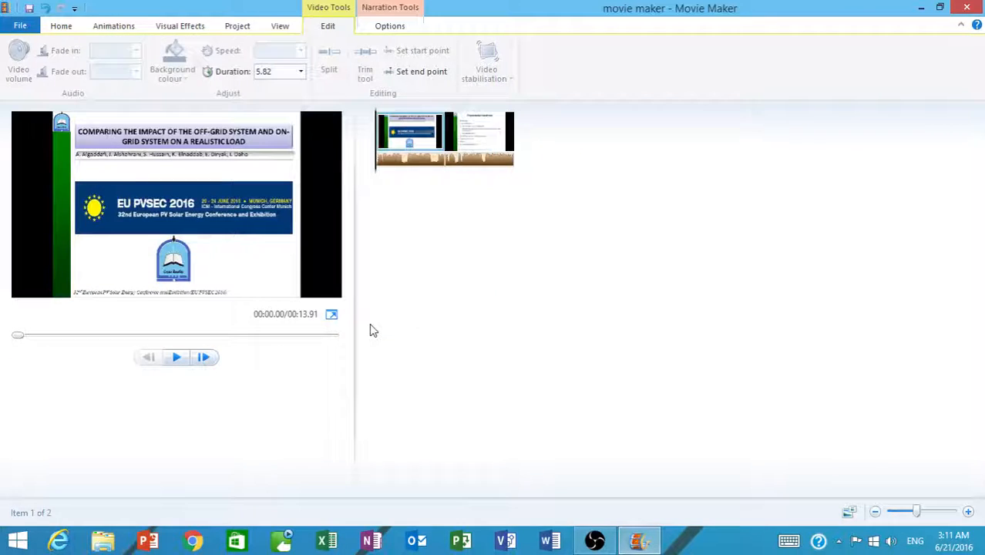
left_click(971, 10)
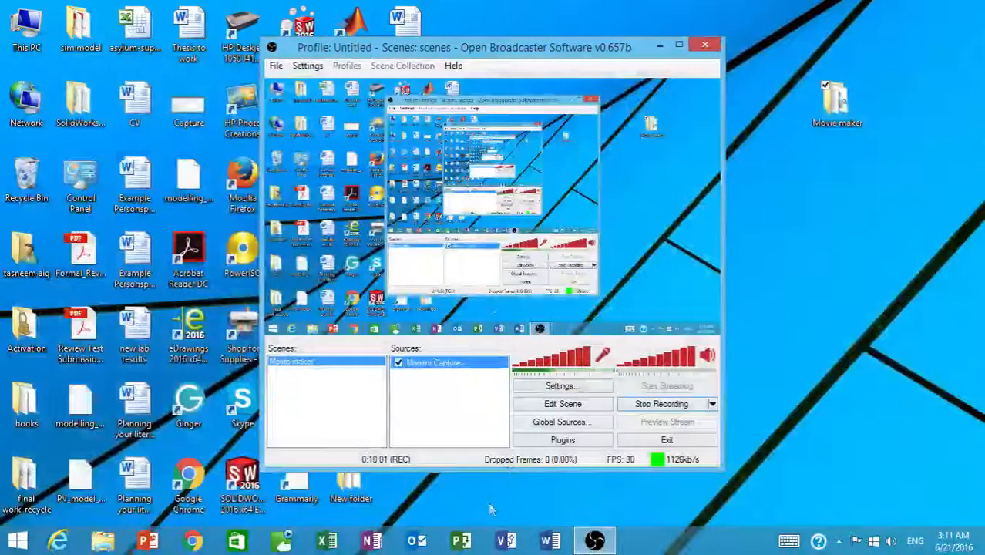